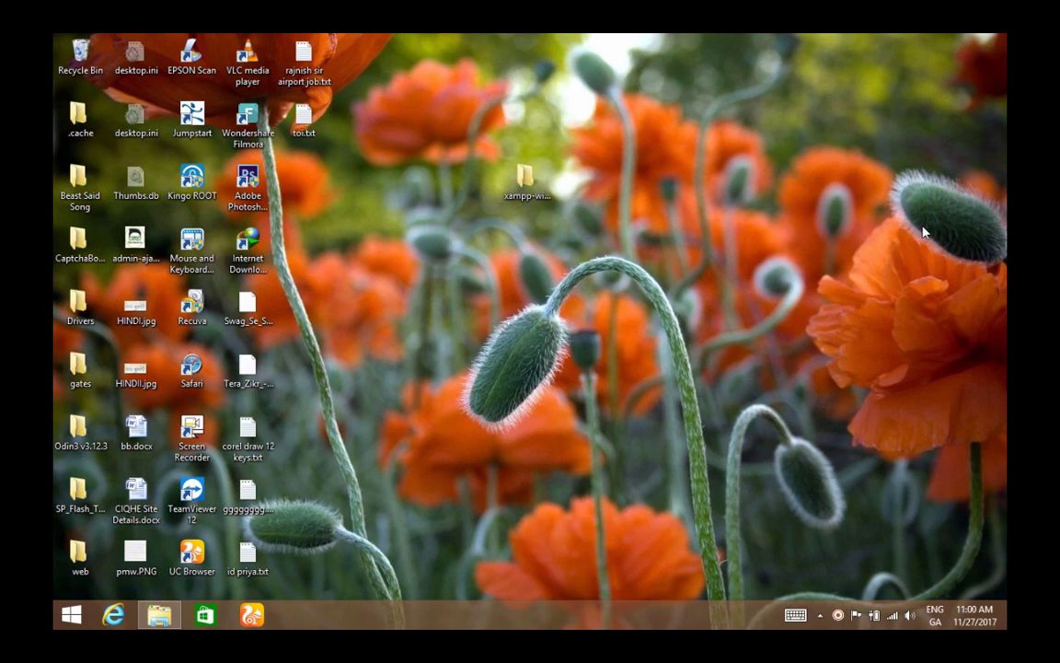
- Move the xampp installer folder up on the desktop and go to google.com
drag(526, 183, 530, 127)
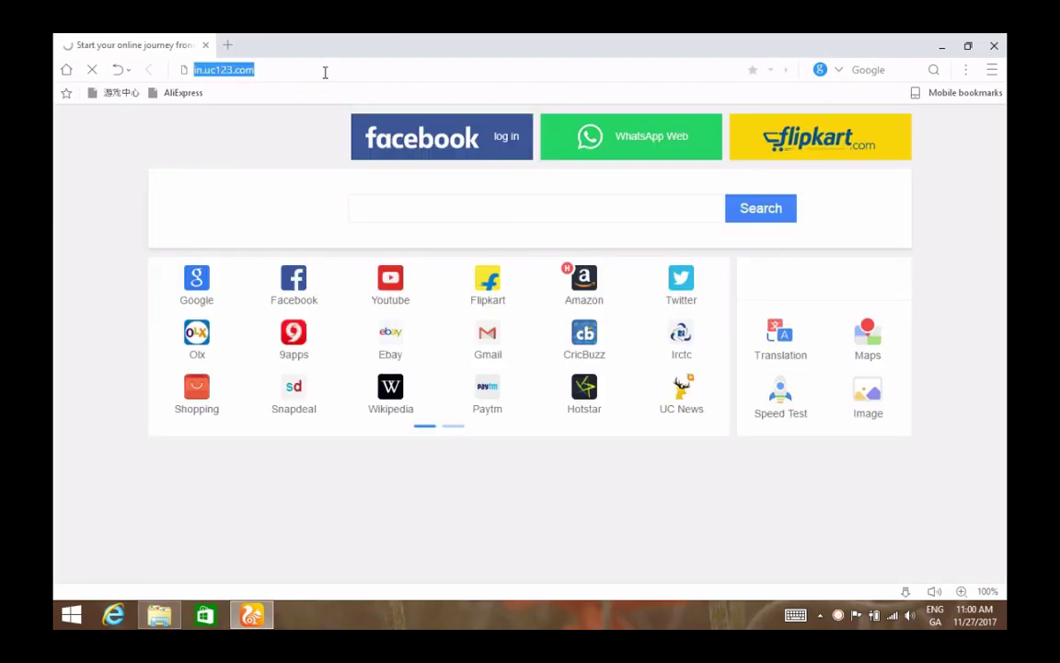
text(google)
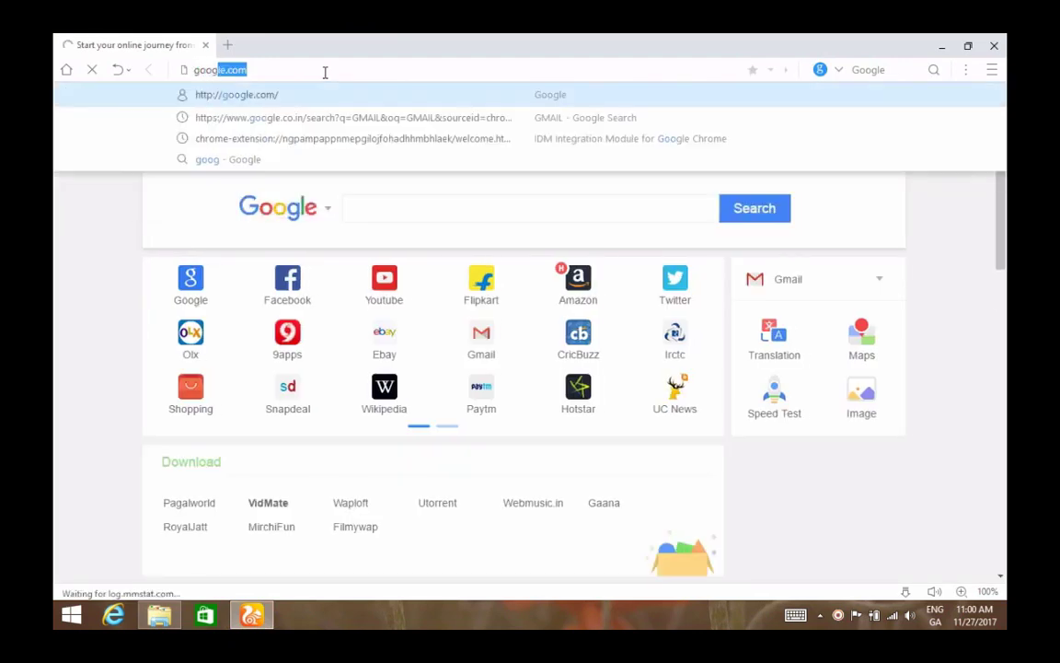
key(Return)
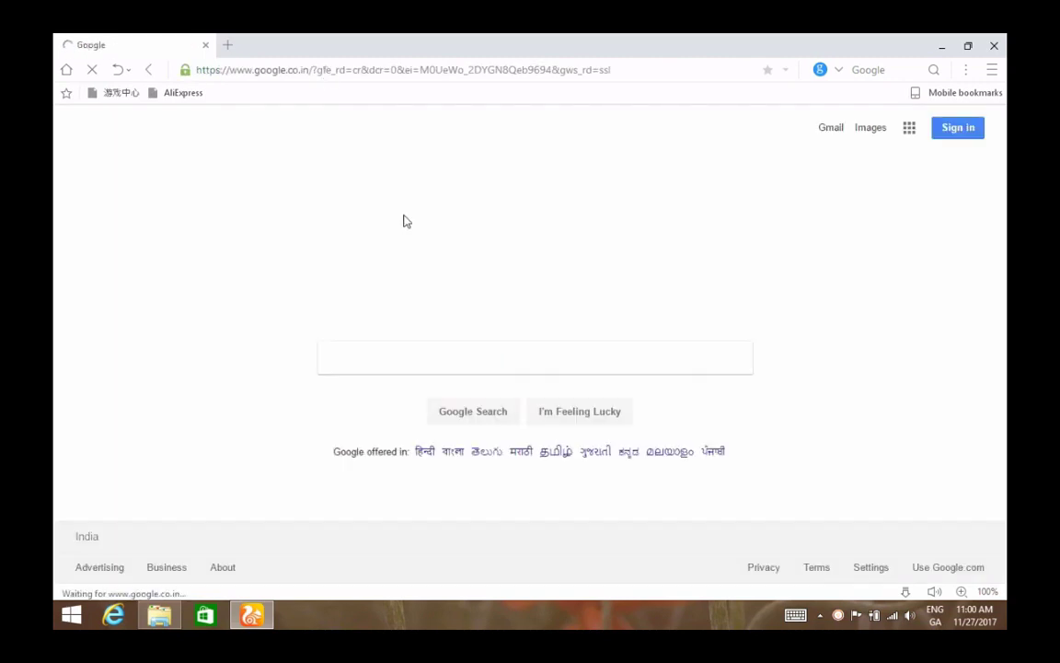
- Search Google for xampp and open the 'XAMPP Installers and Downloads for Apache Friends' result
text(xam)
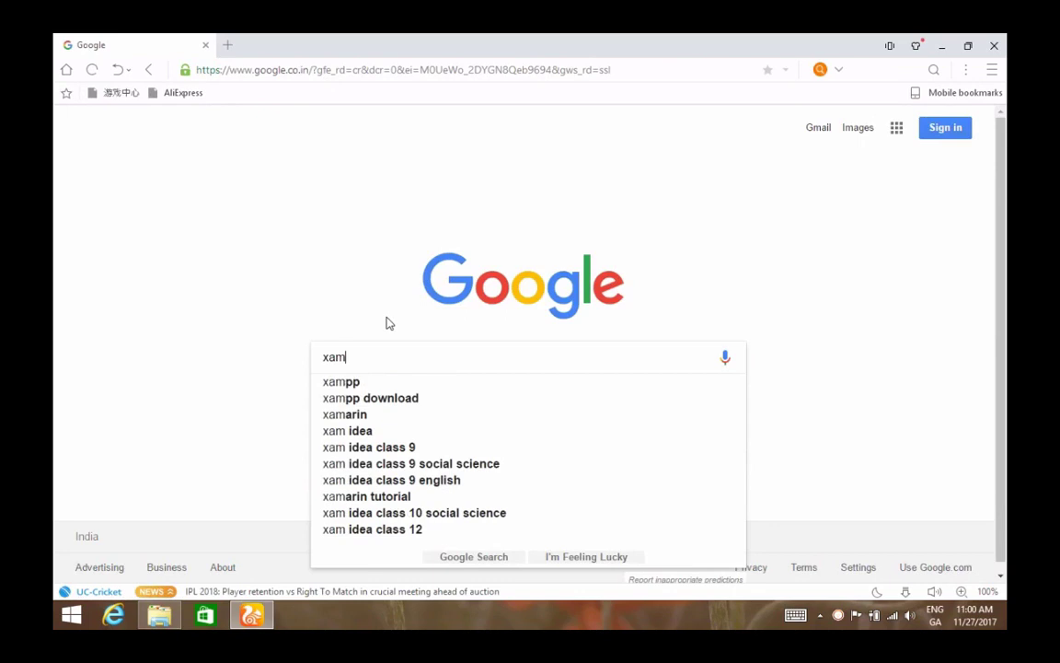
key(Down)
key(Return)
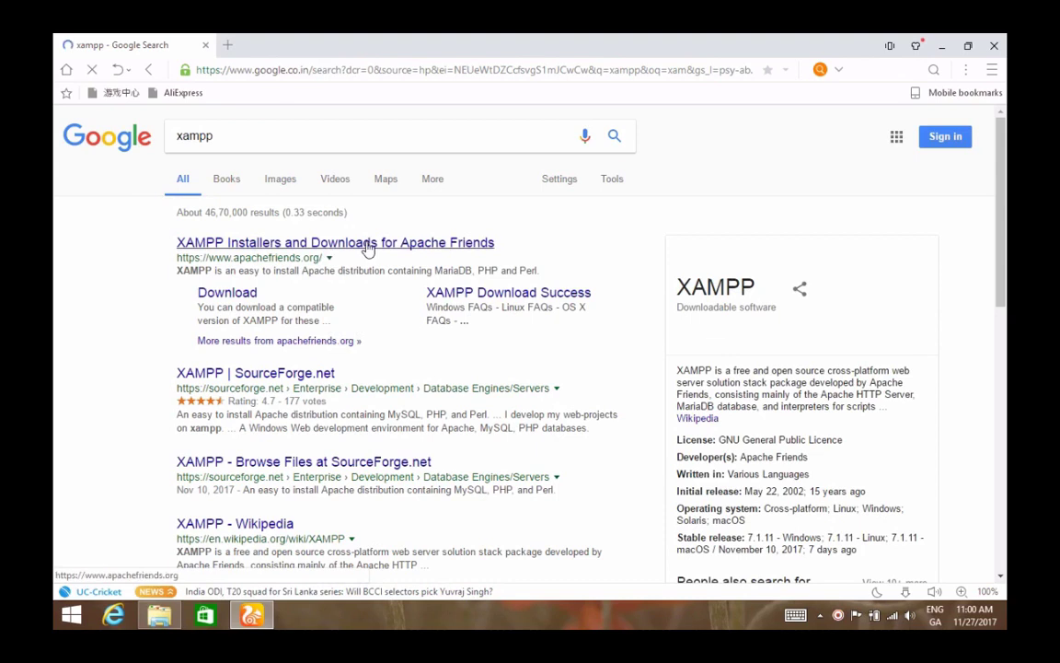
click(277, 243)
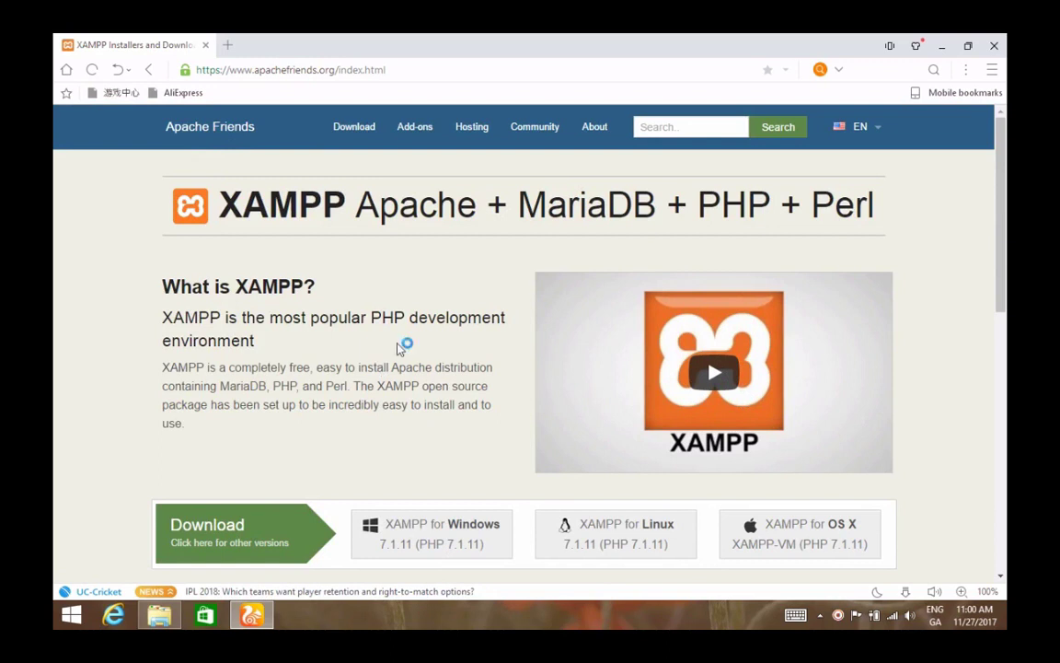
click(947, 47)
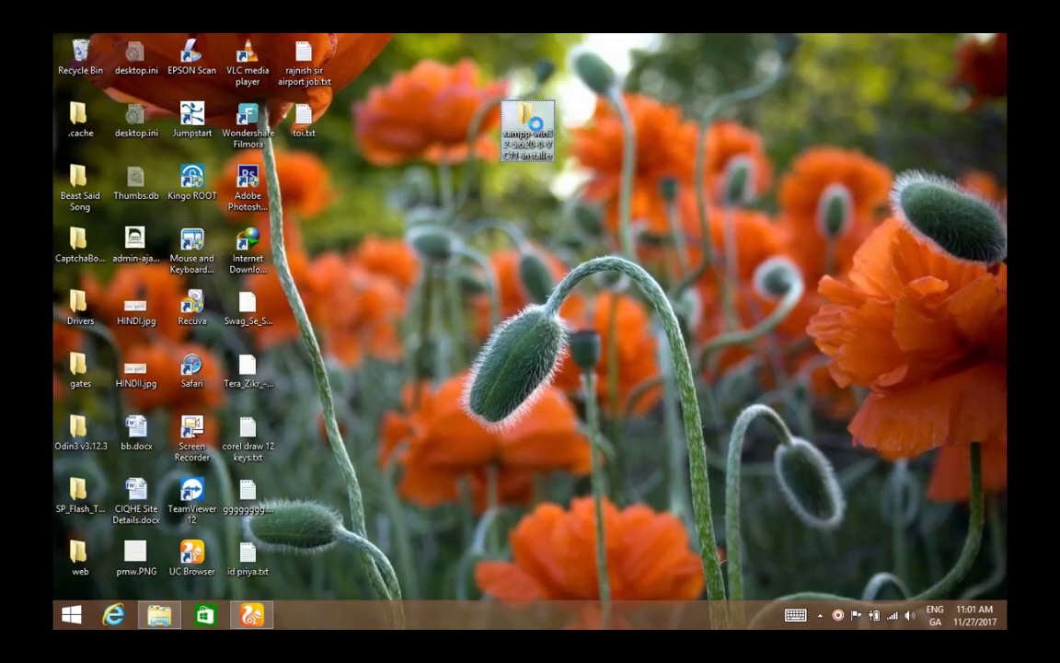
- Open the desktop xampp folder and its subfolder, then launch xampp-win32-5.6.20-0-VC11-installer.exe
double_click(538, 130)
click(236, 202)
double_click(238, 202)
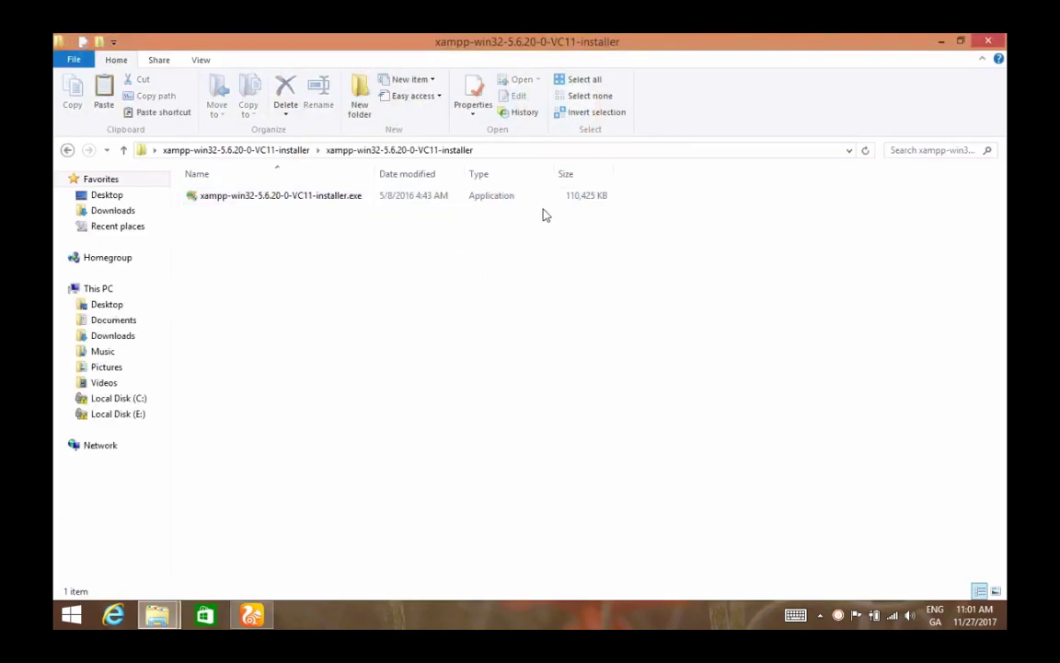
double_click(272, 202)
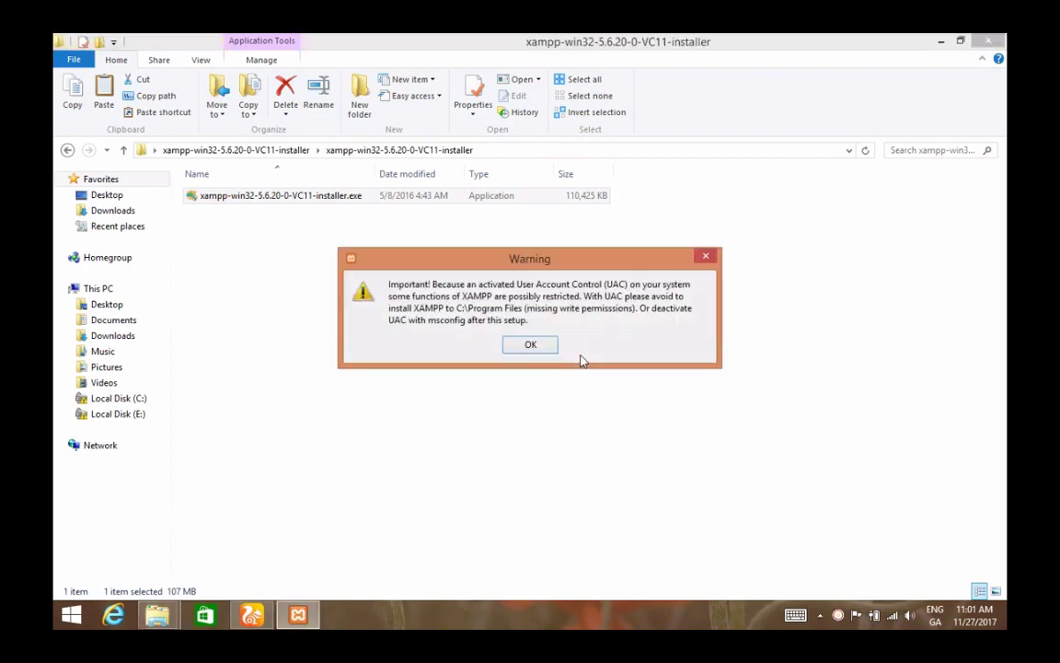
- Dismiss the UAC warning and accept the default components and the C:\xampp install folder
click(532, 354)
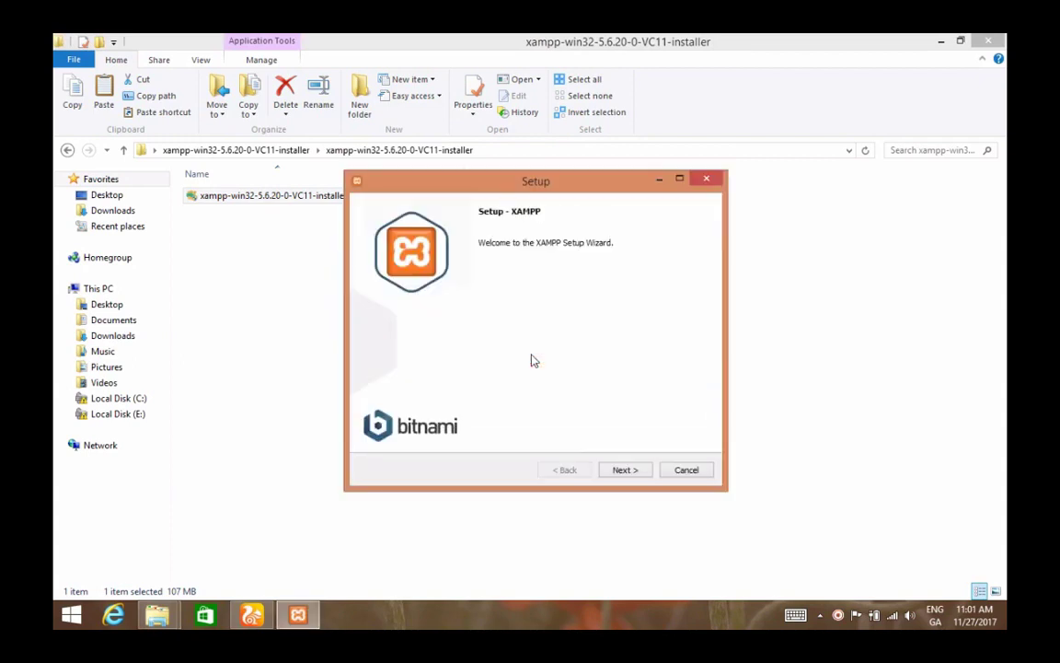
click(625, 471)
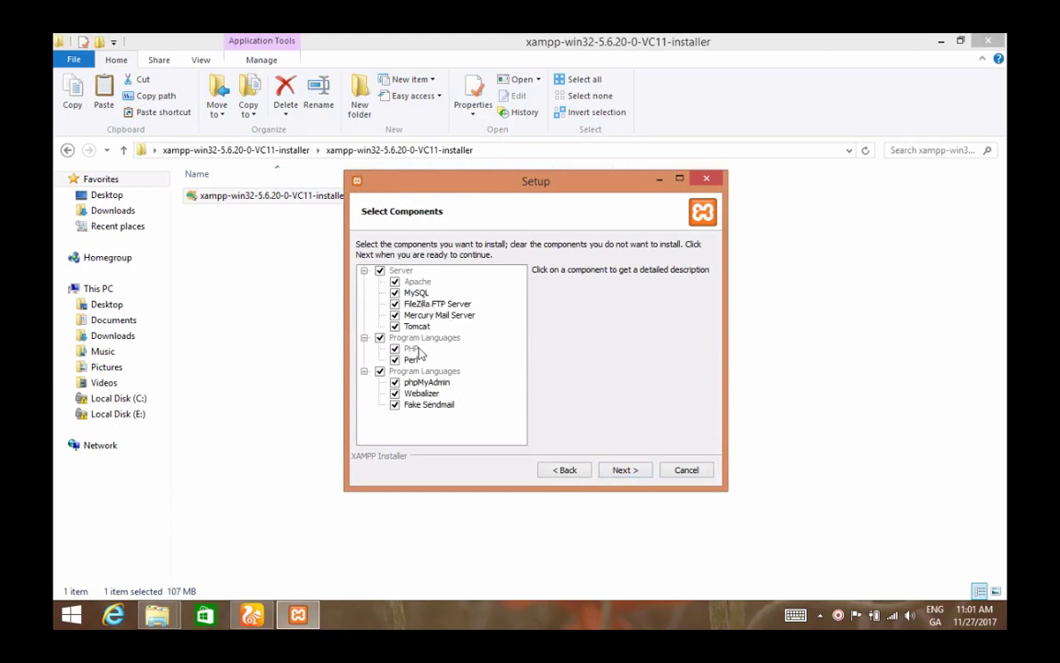
click(622, 469)
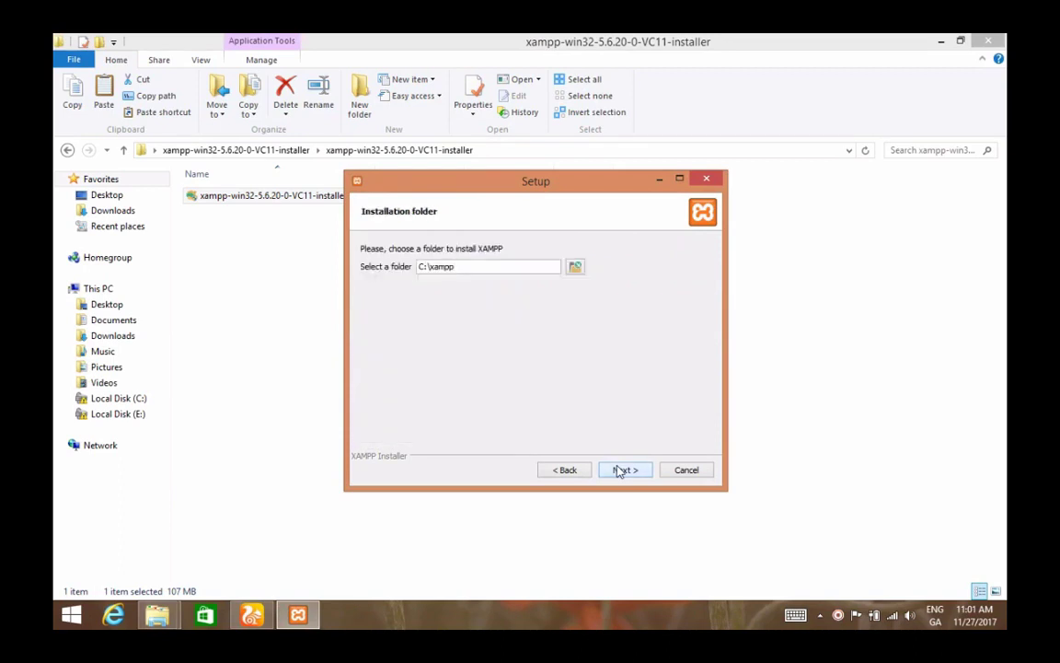
click(622, 470)
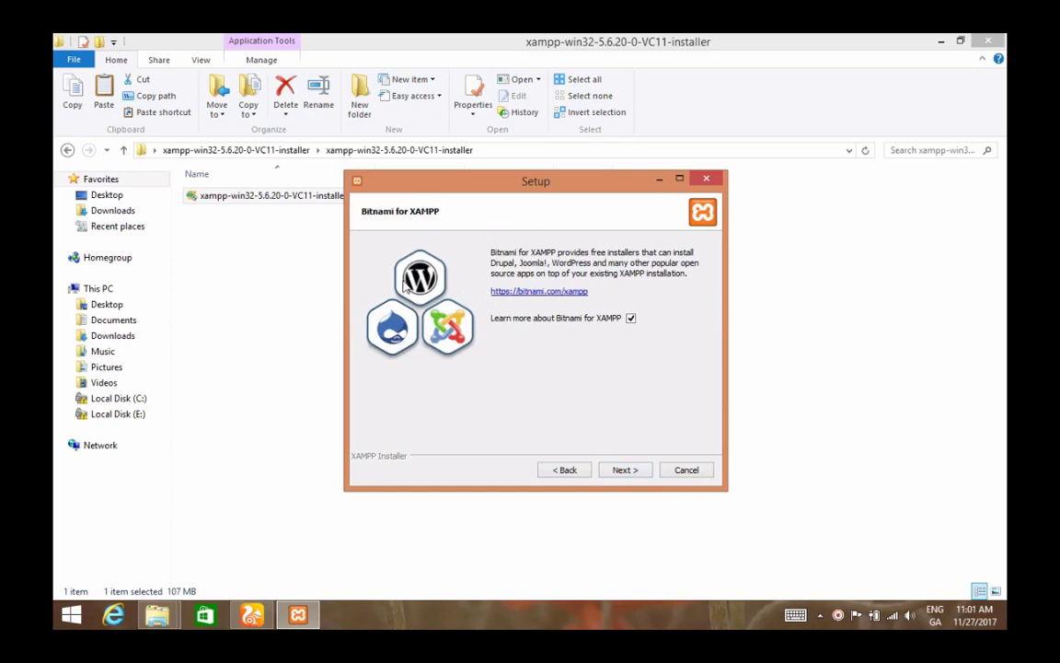
click(626, 470)
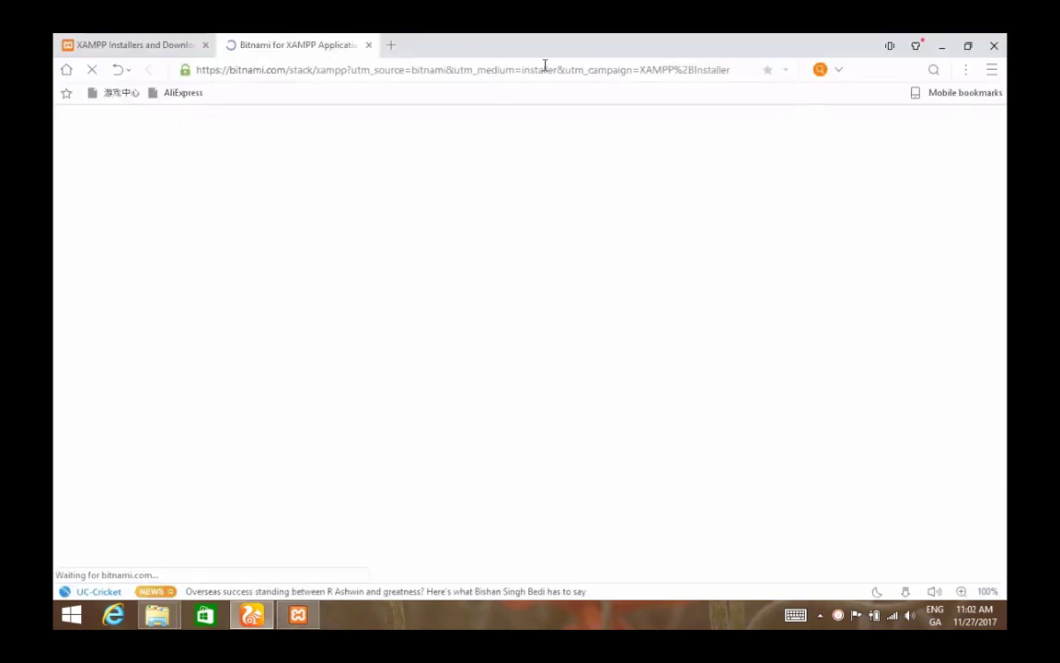
- Close the Bitnami page that opened and start the XAMPP installation
click(369, 45)
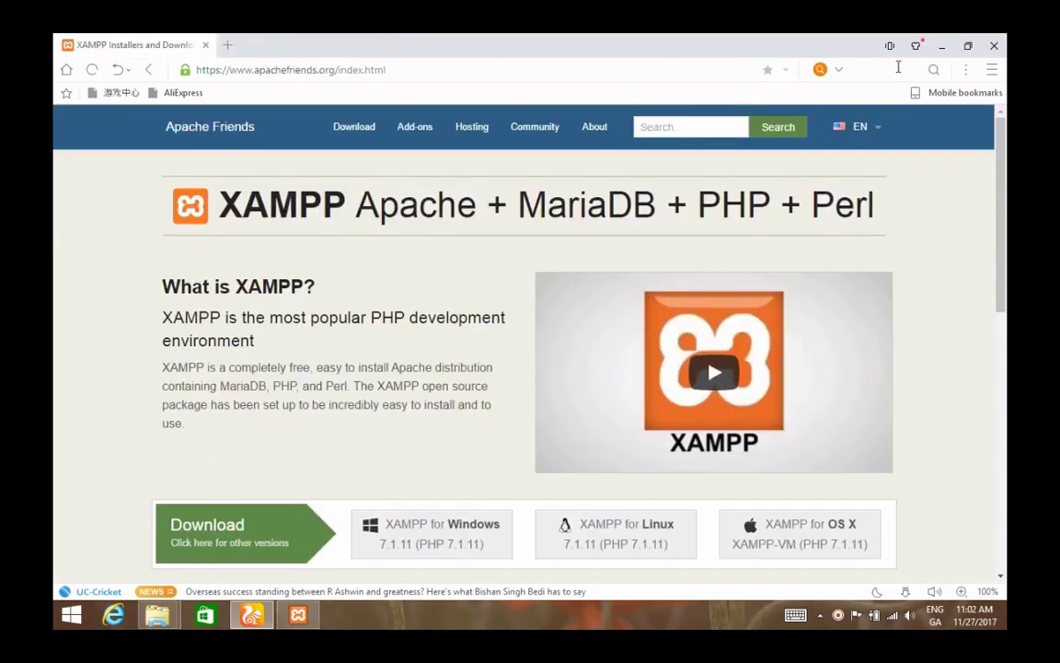
click(942, 45)
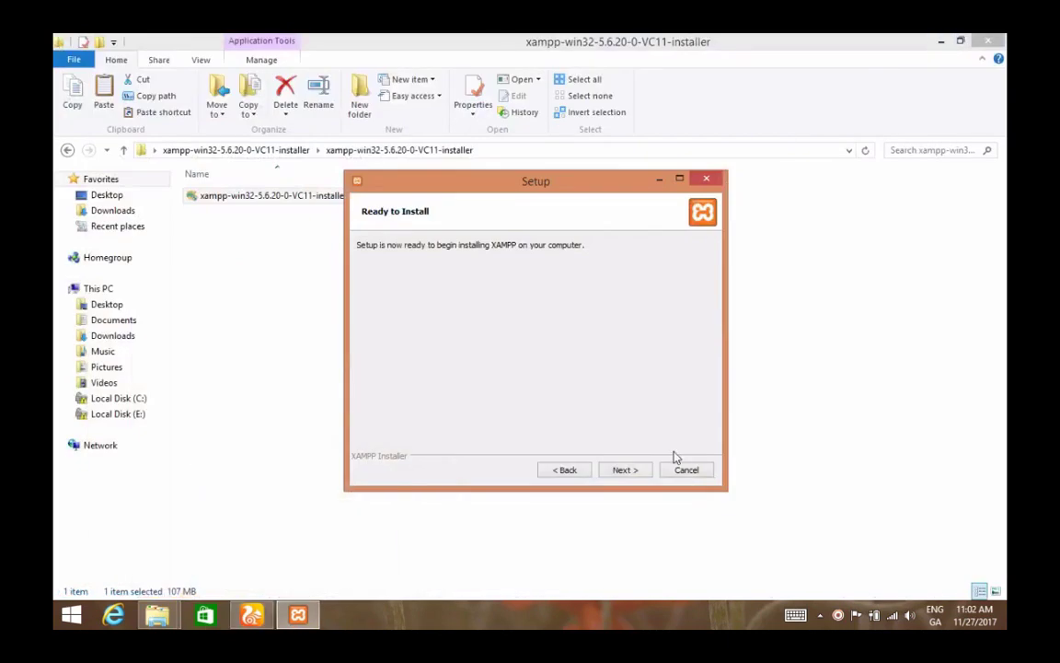
click(616, 474)
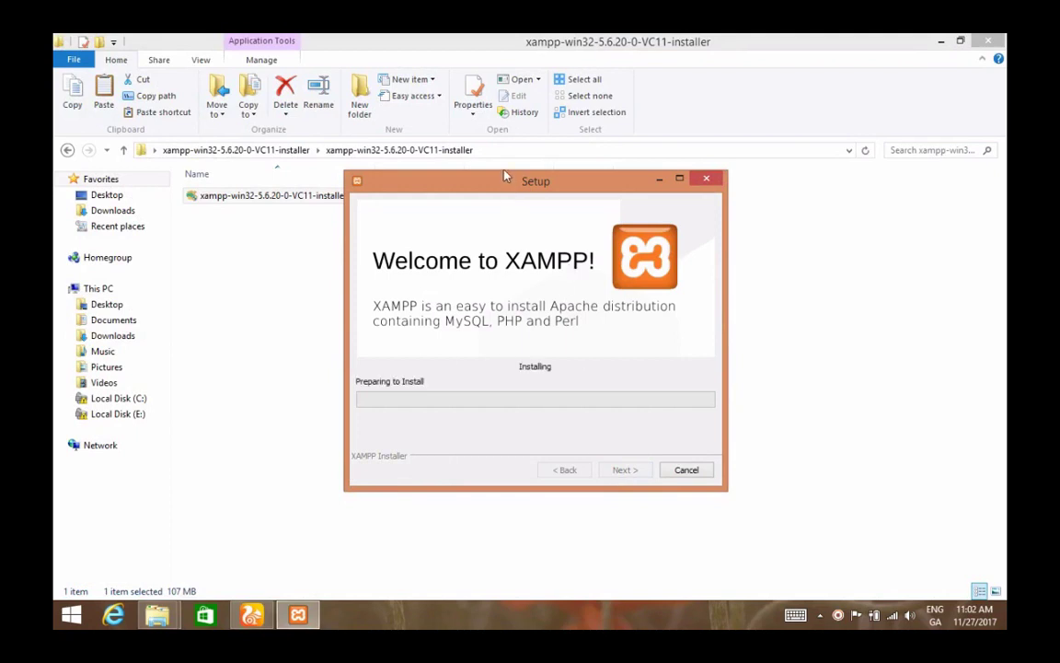
- Allow Apache HTTP Server through the Windows firewall and return to the XAMPP setup progress
drag(507, 189, 504, 172)
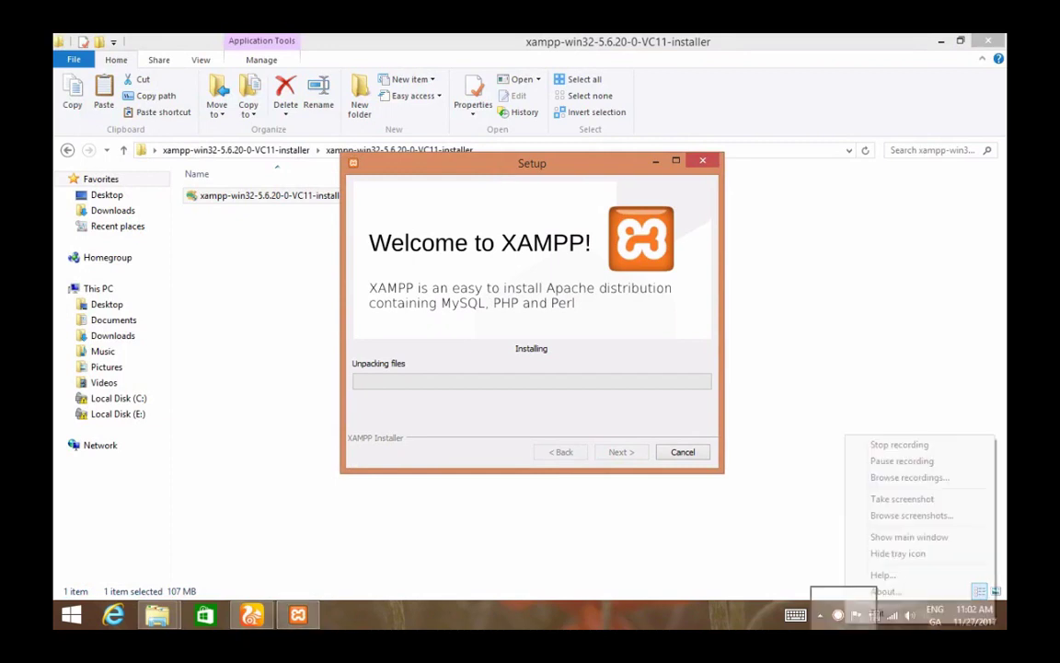
right_click(837, 615)
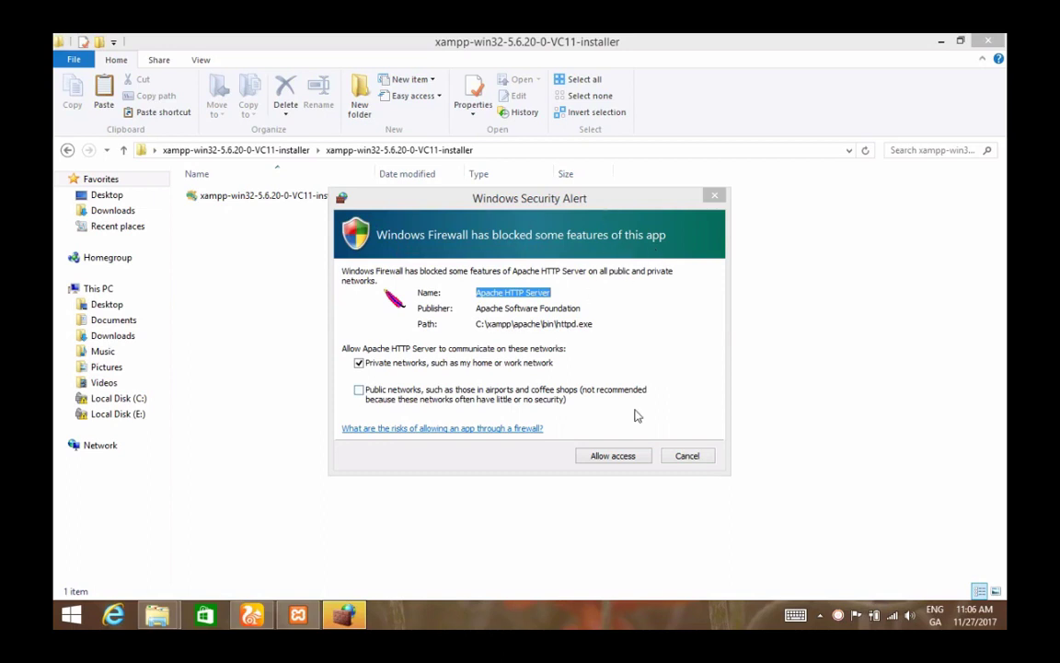
click(613, 457)
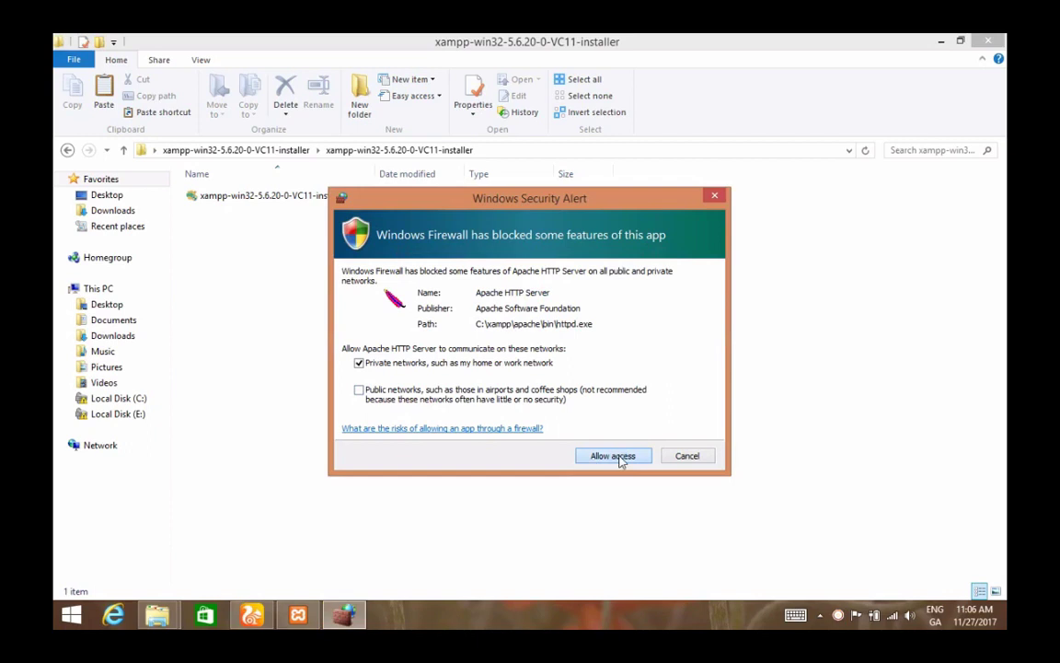
click(620, 461)
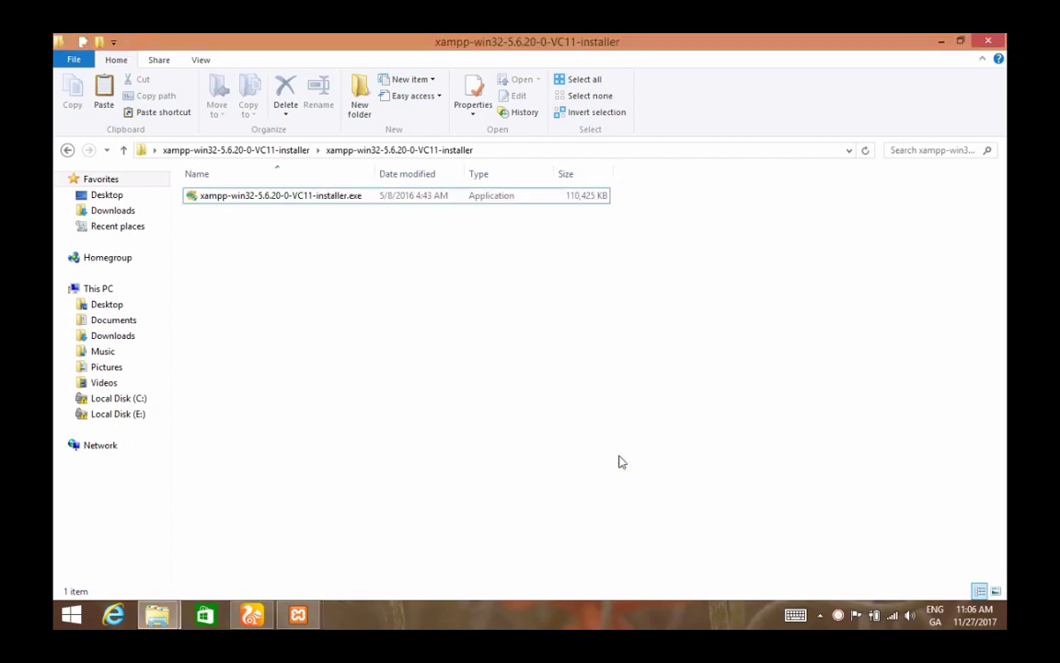
click(302, 615)
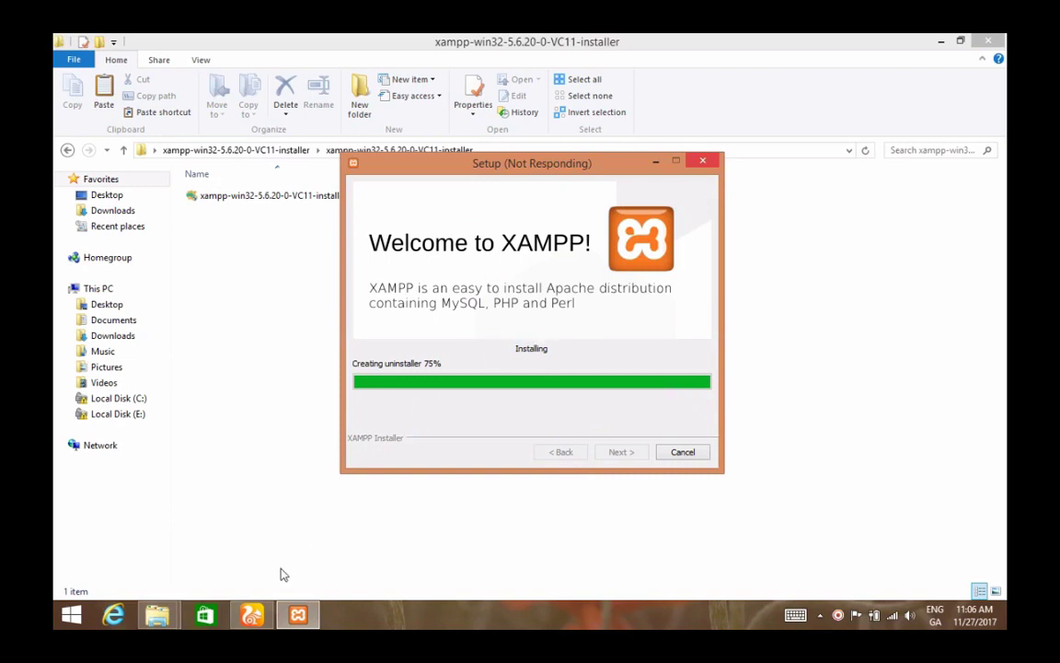
- Switch to UC Browser and load wordpress.org from the address bar
key(alt+Tab)
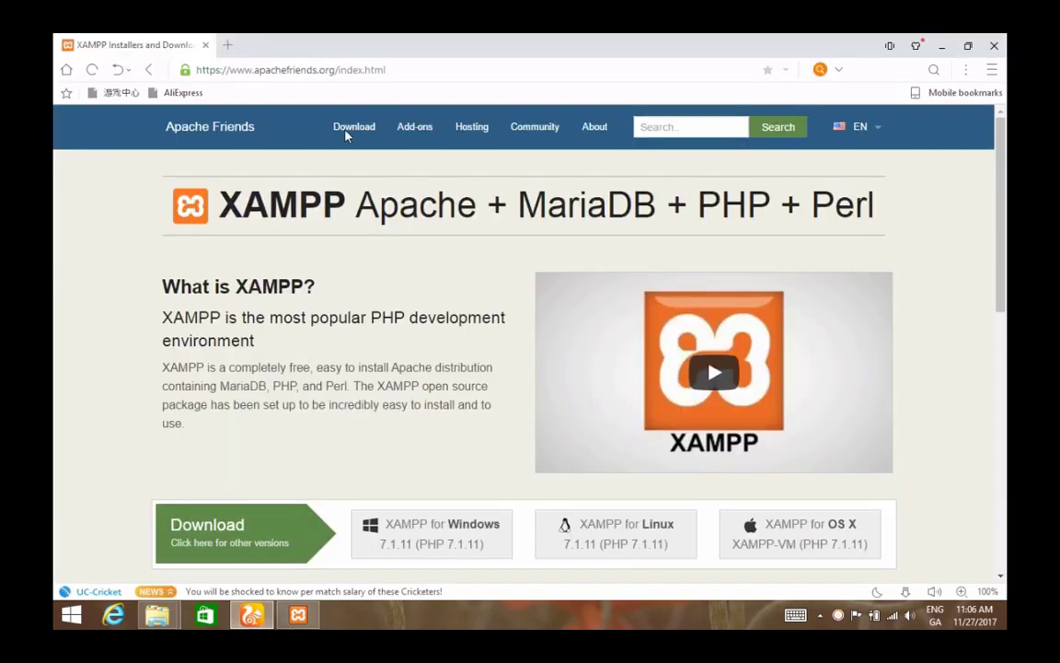
click(244, 70)
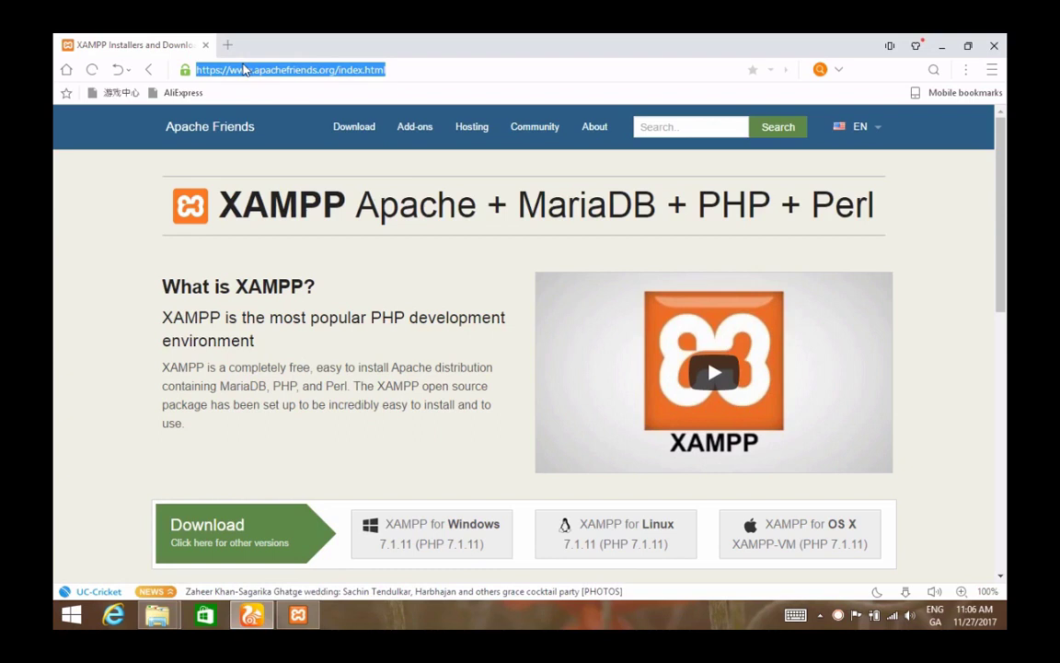
text(wor)
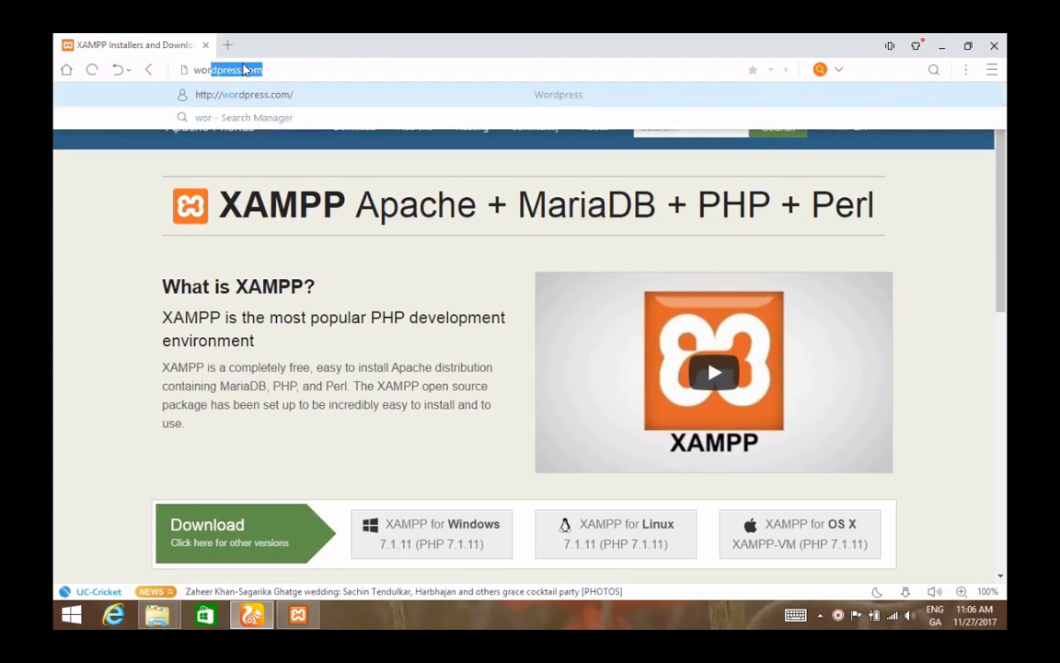
text(dpress.com)
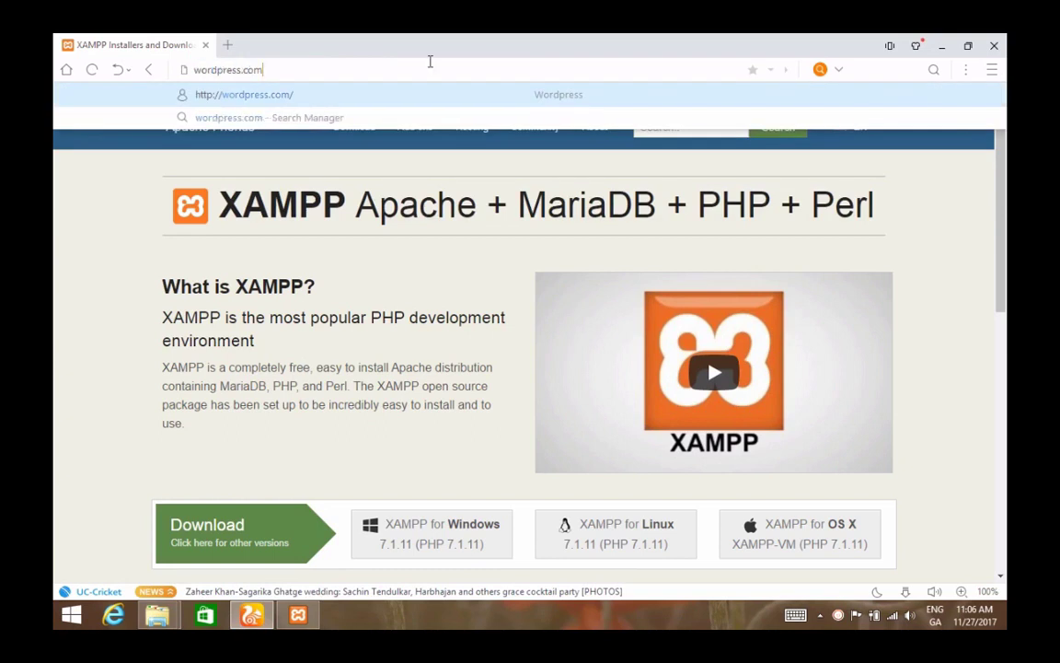
key(BackSpace)
key(BackSpace)
text(org)
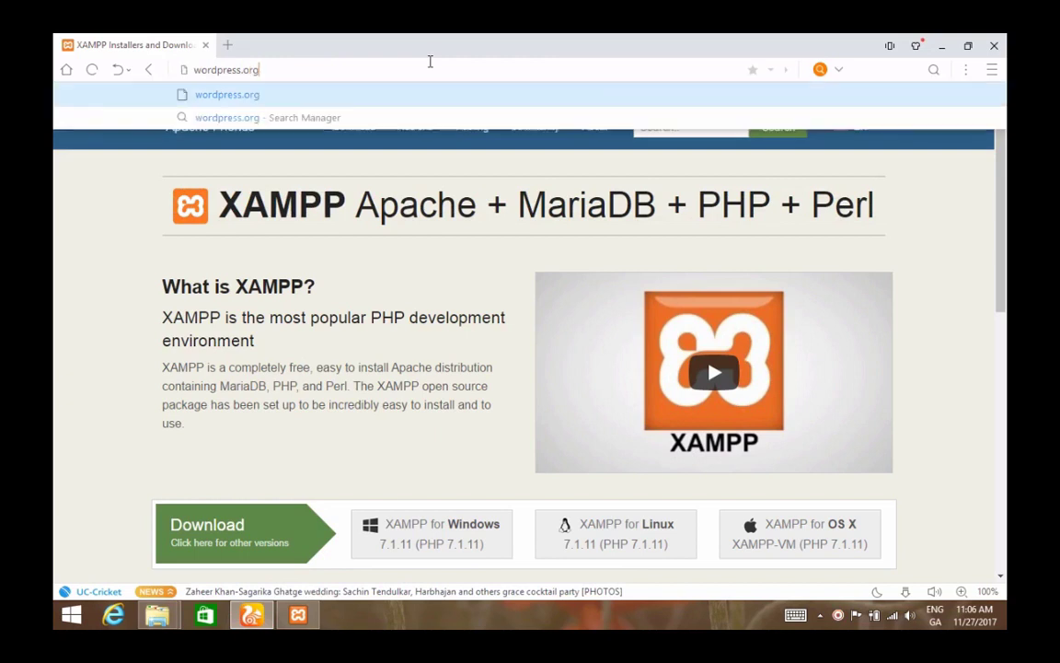
key(Return)
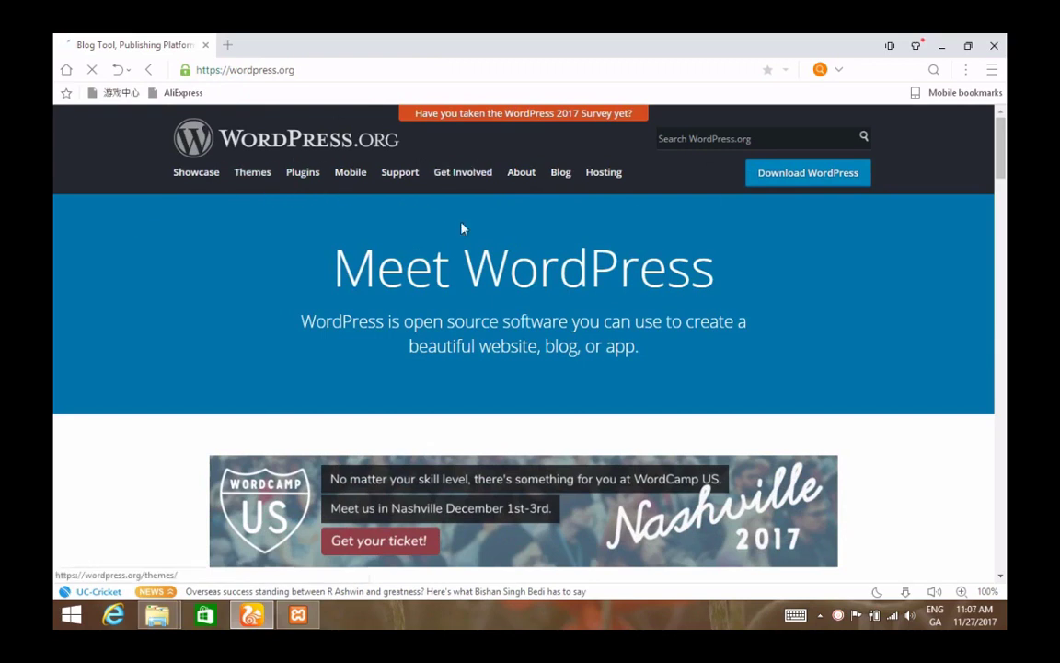
- Download the WordPress 4.9 zip to Downloads and bring the XAMPP setup wizard forward
click(807, 173)
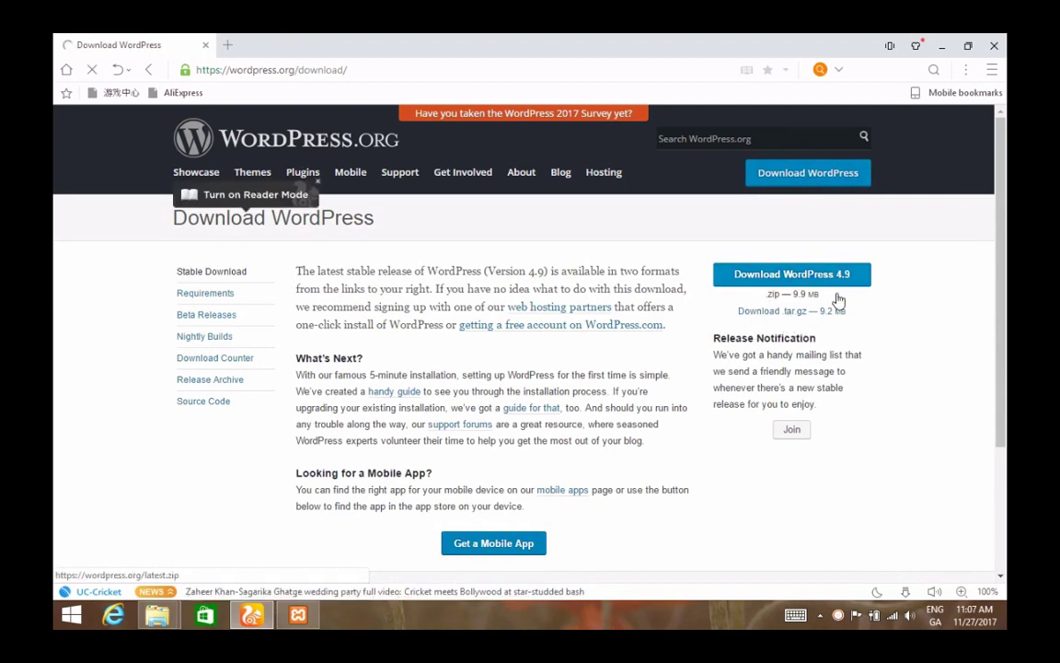
click(812, 282)
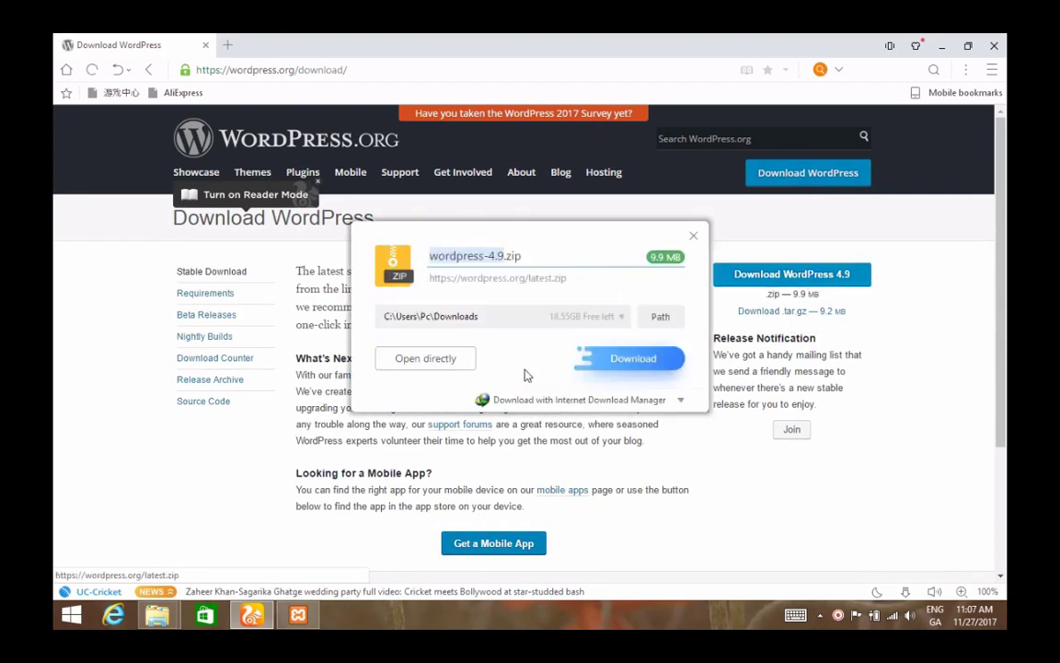
click(632, 358)
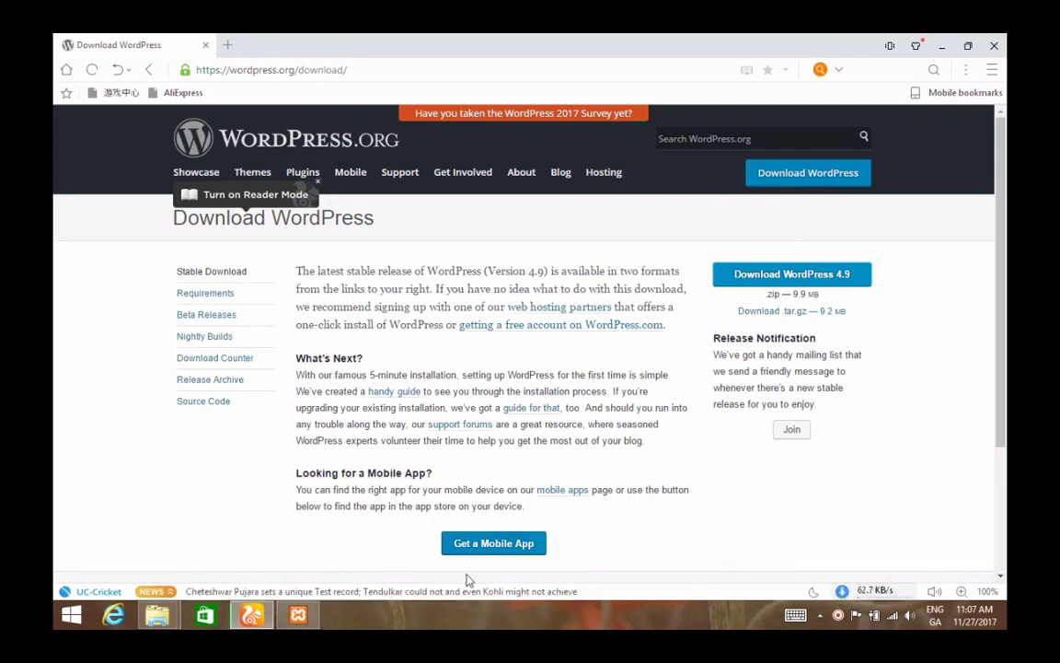
click(298, 615)
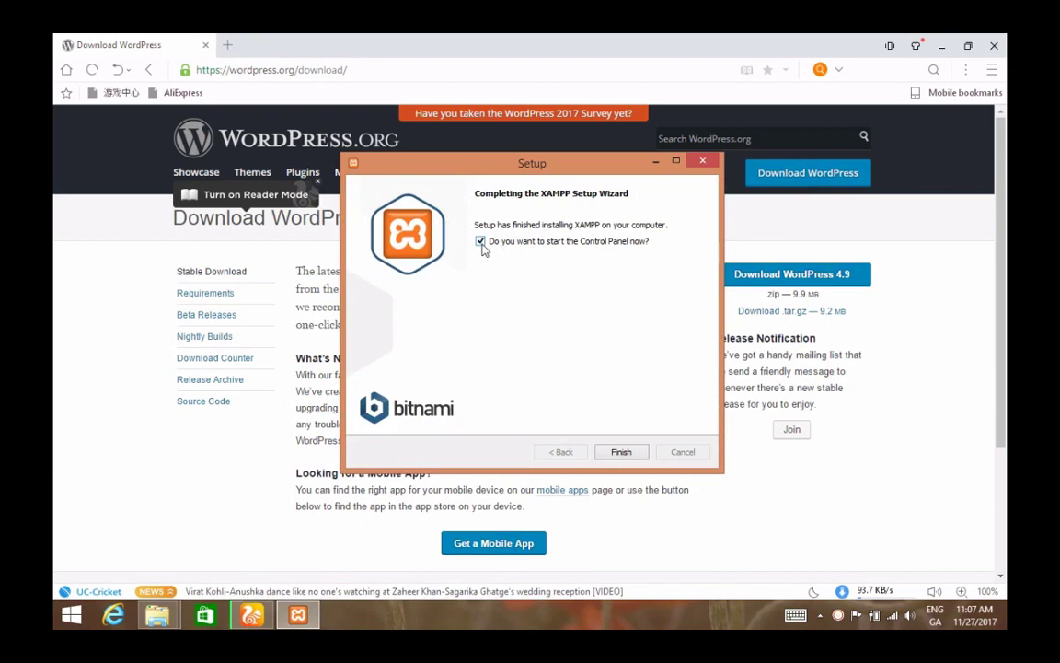
- Finish XAMPP setup, launch XAMPP Control Panel from Start search, and keep English
click(620, 453)
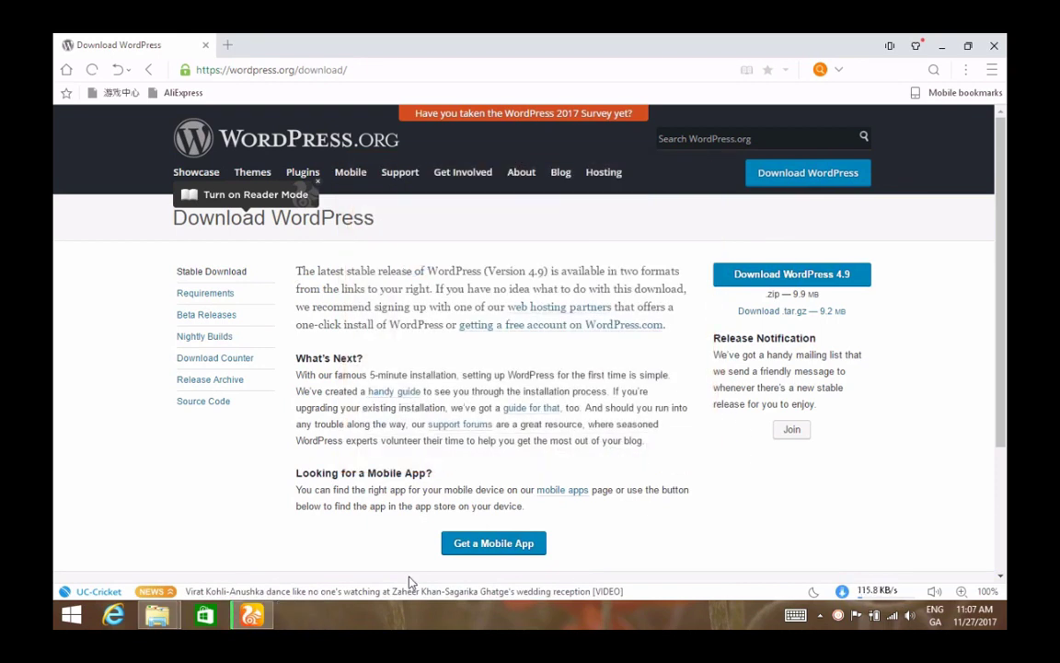
click(61, 625)
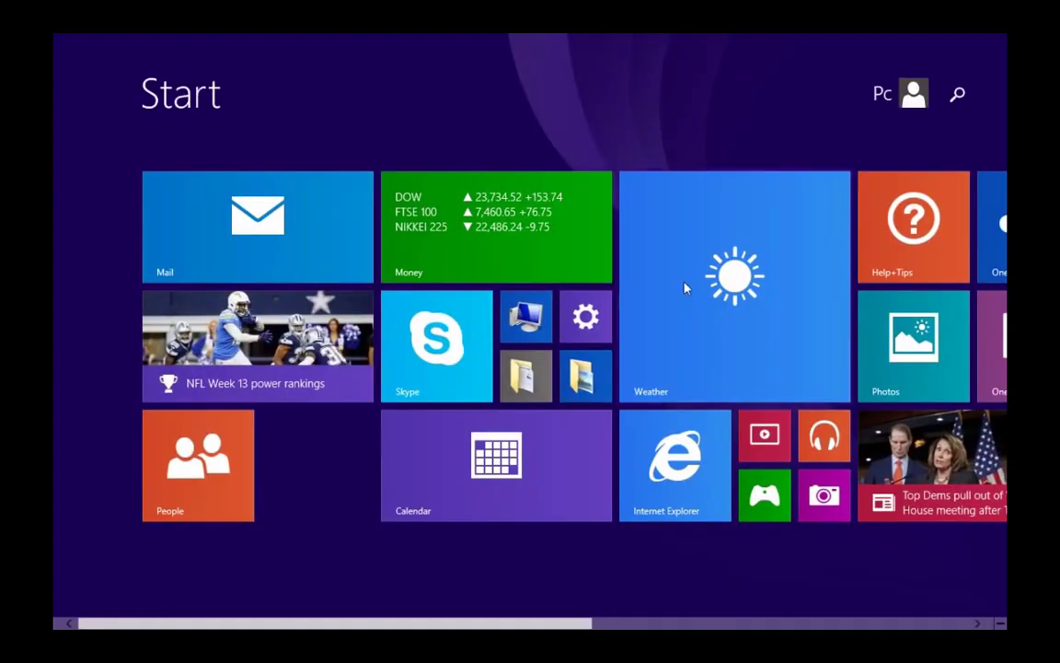
click(946, 107)
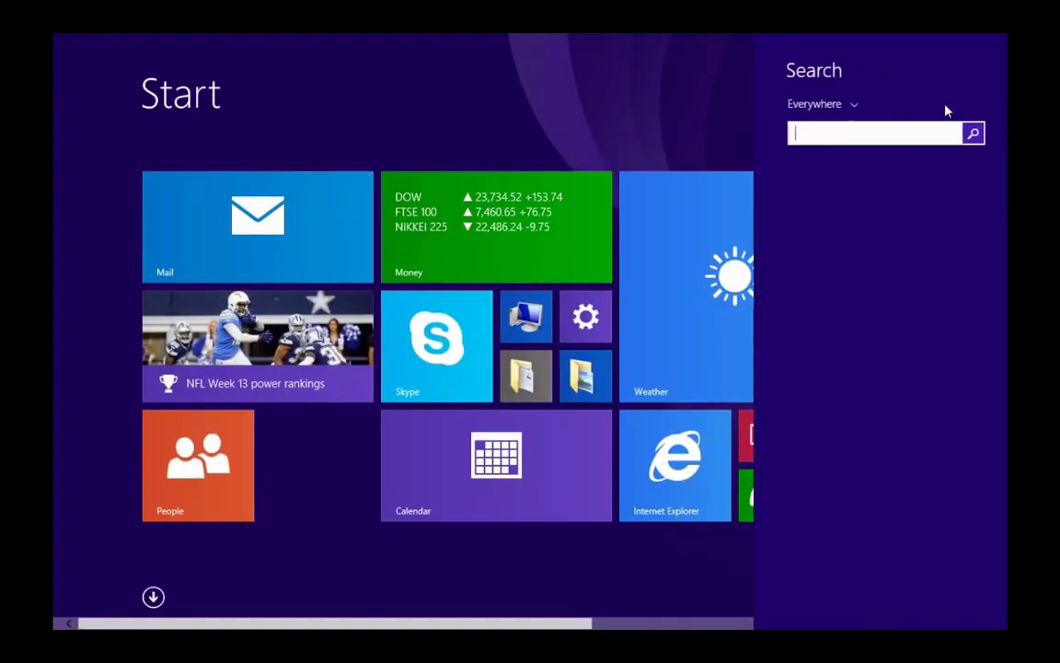
text(xamm)
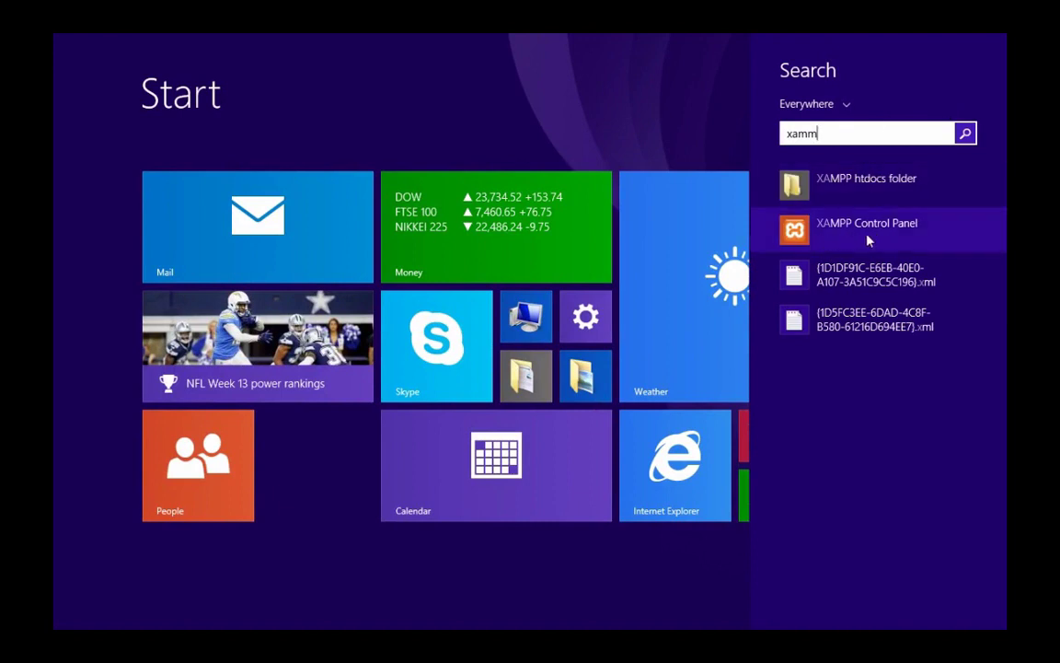
click(828, 243)
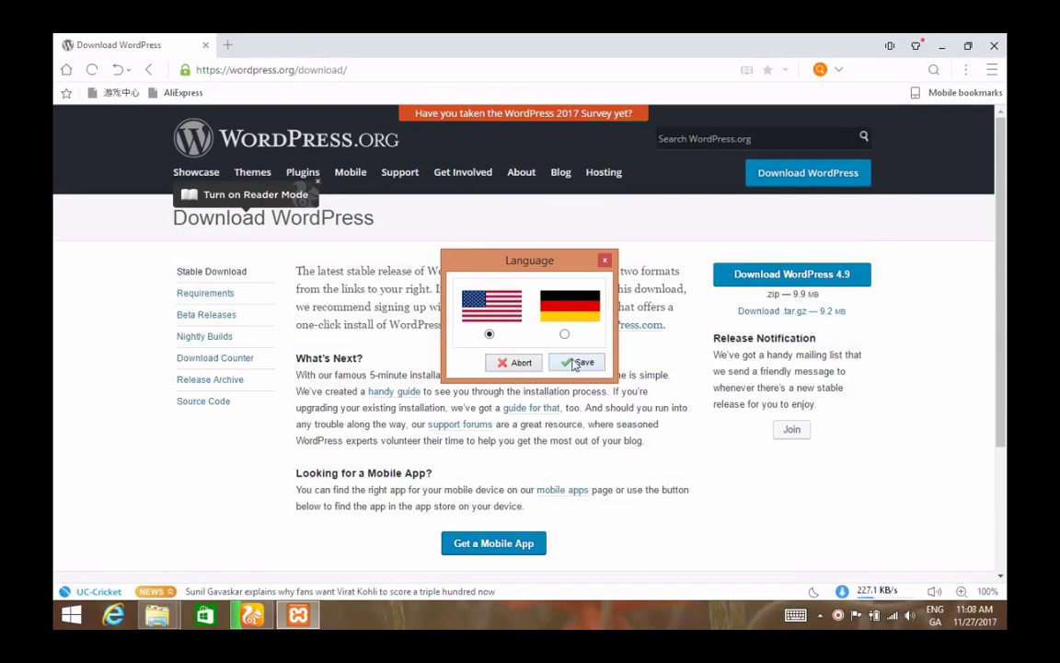
click(577, 362)
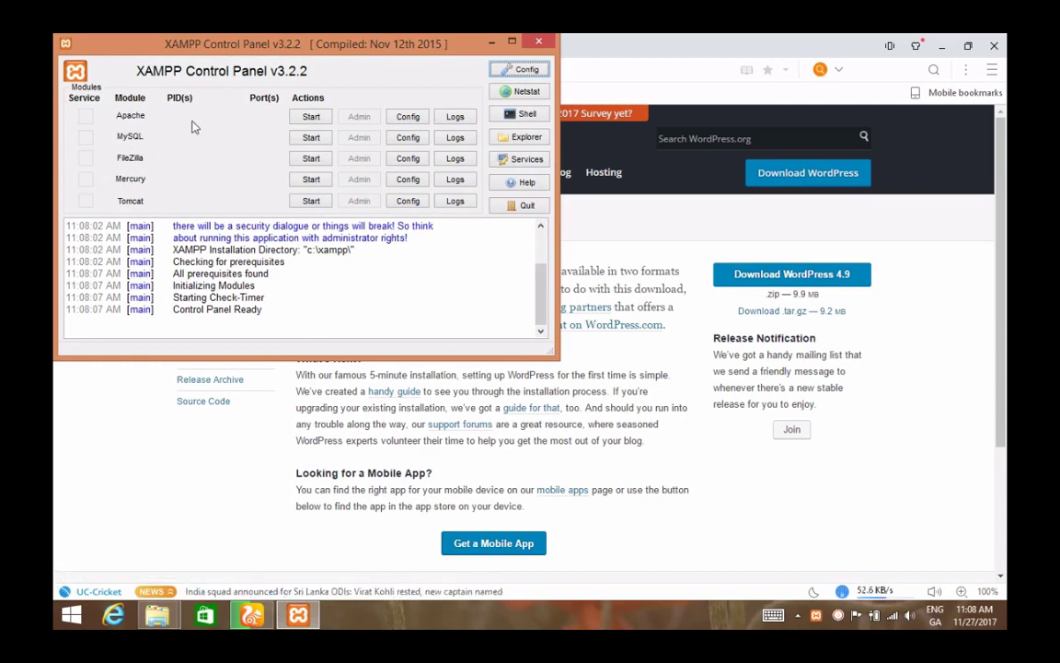
- Start Apache and MySQL, and allow mysqld.exe through the Windows firewall
click(311, 118)
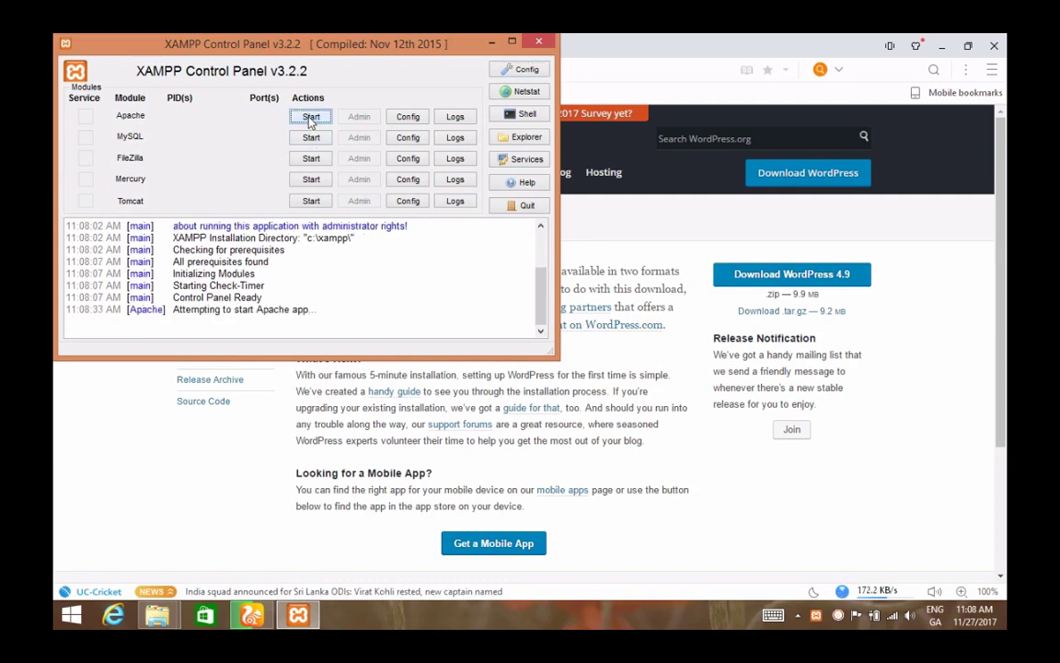
click(312, 137)
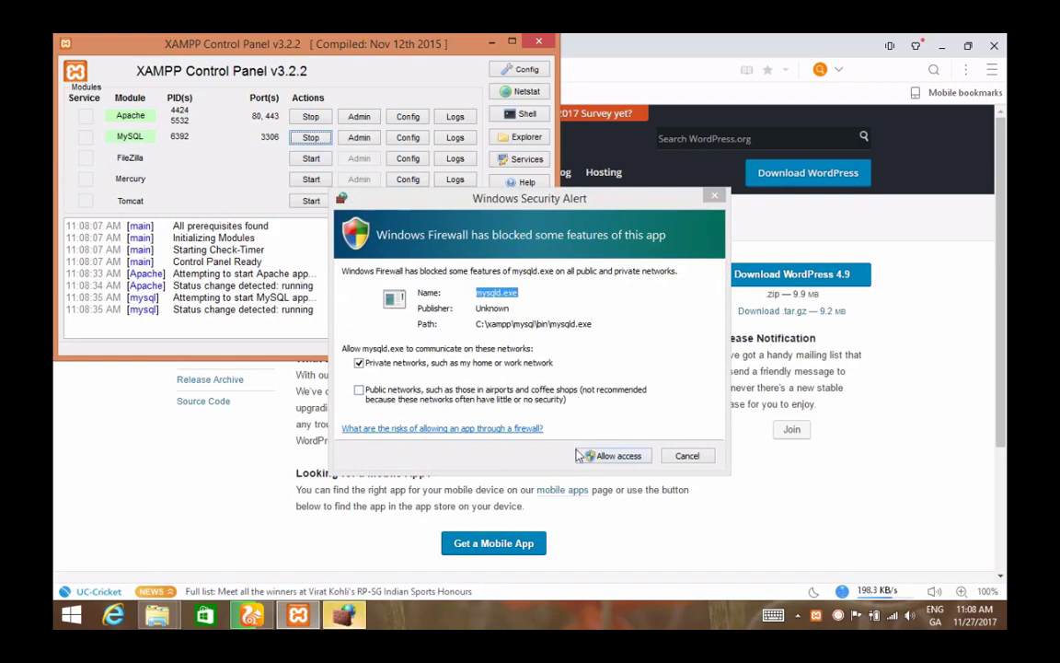
click(615, 455)
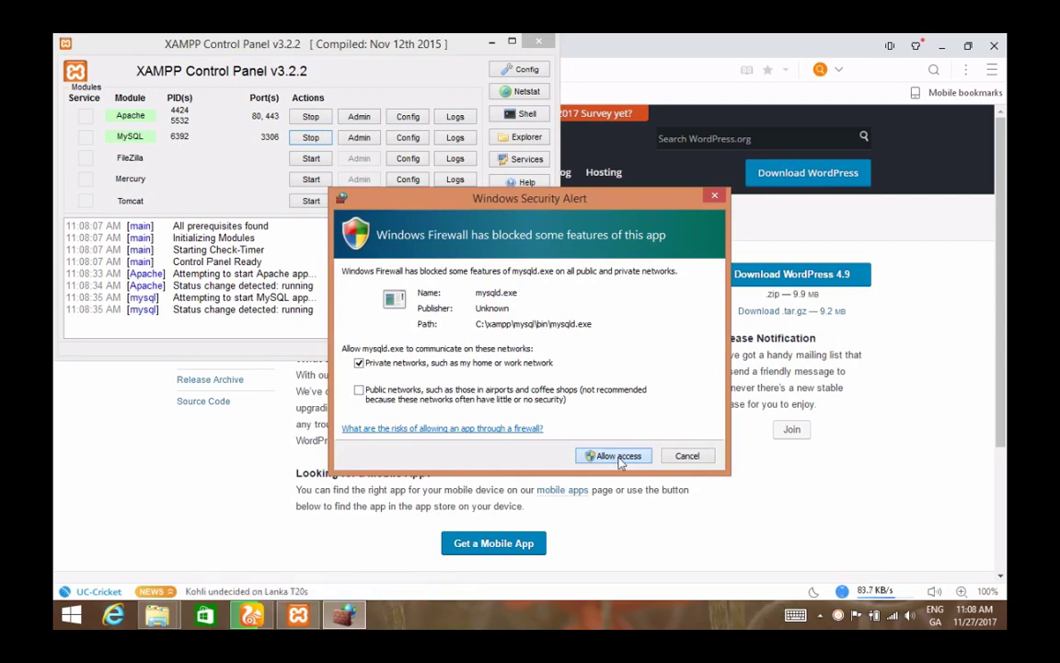
click(617, 456)
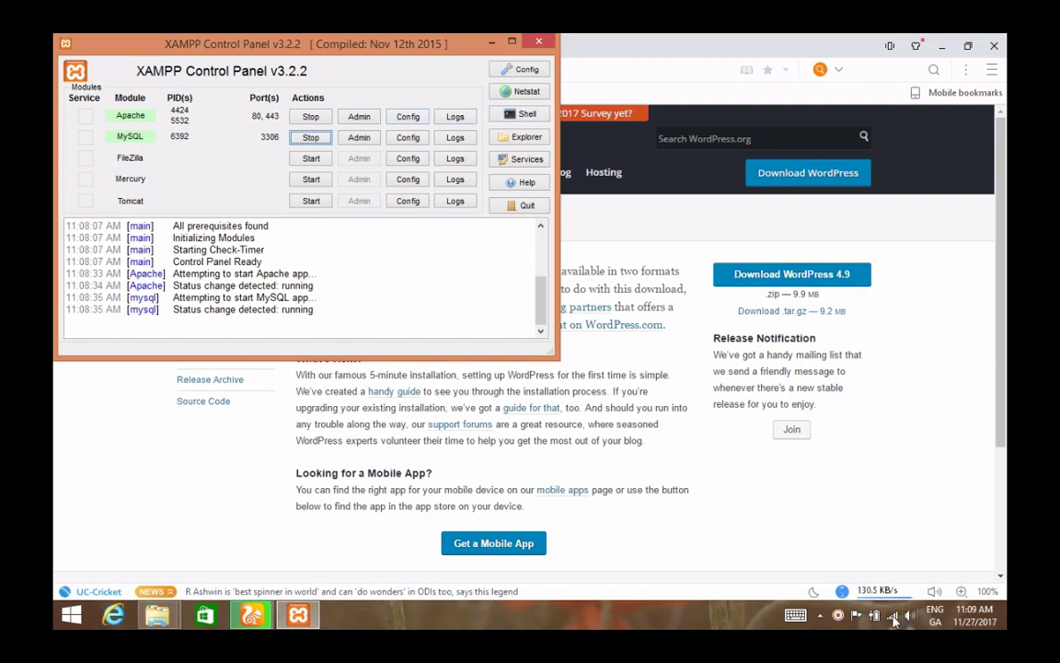
click(877, 591)
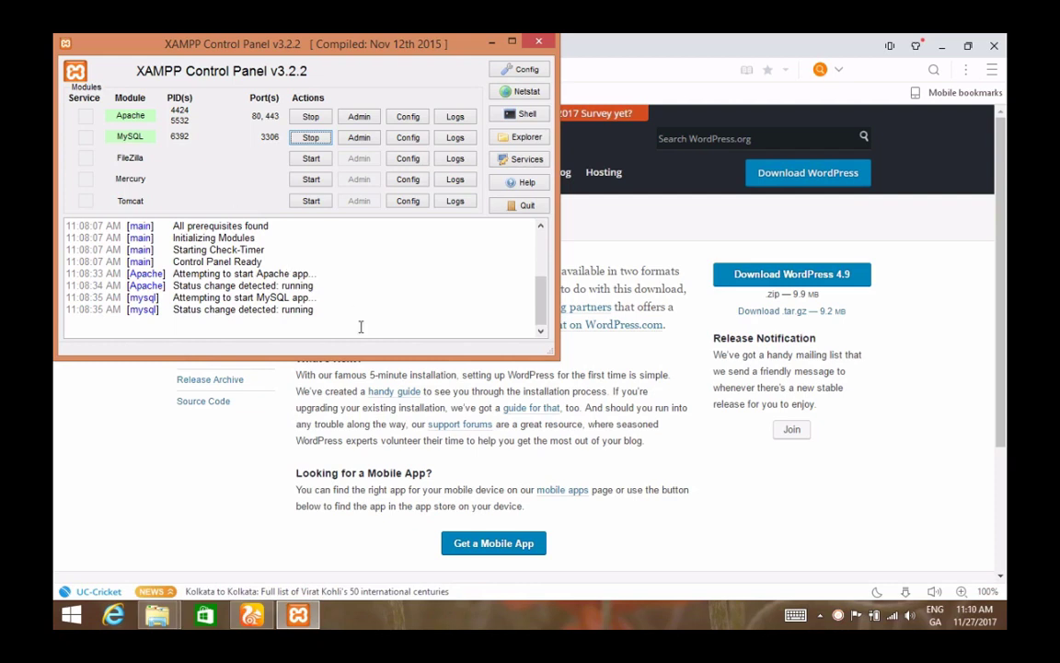
- Open UC Browser's downloads list with Ctrl+J and the folder holding wordpress-4.9.zip
click(924, 530)
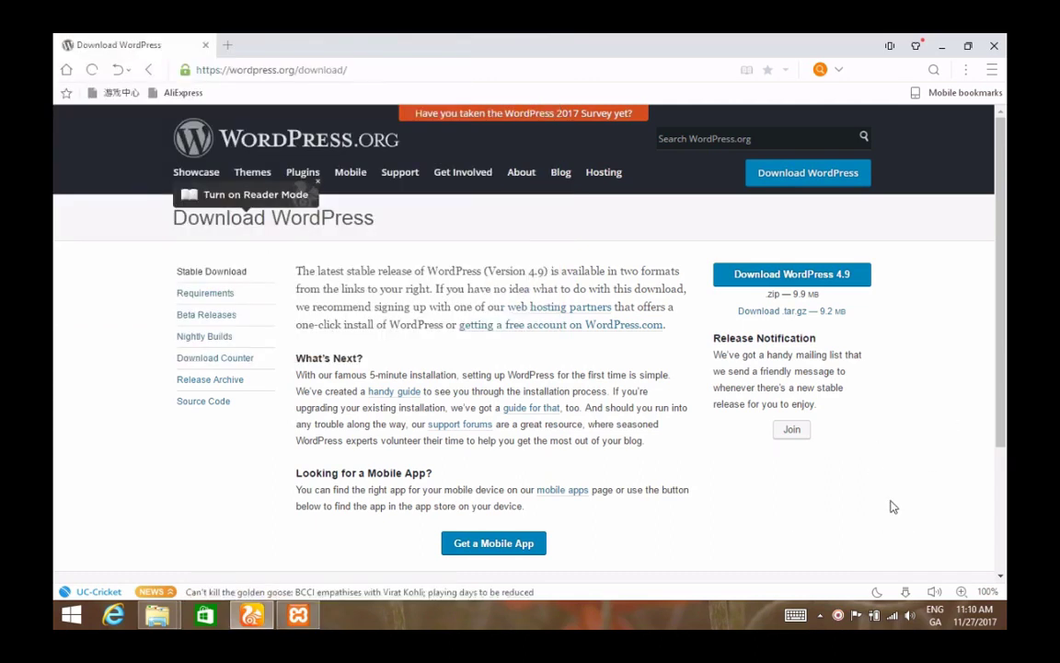
key(ctrl+j)
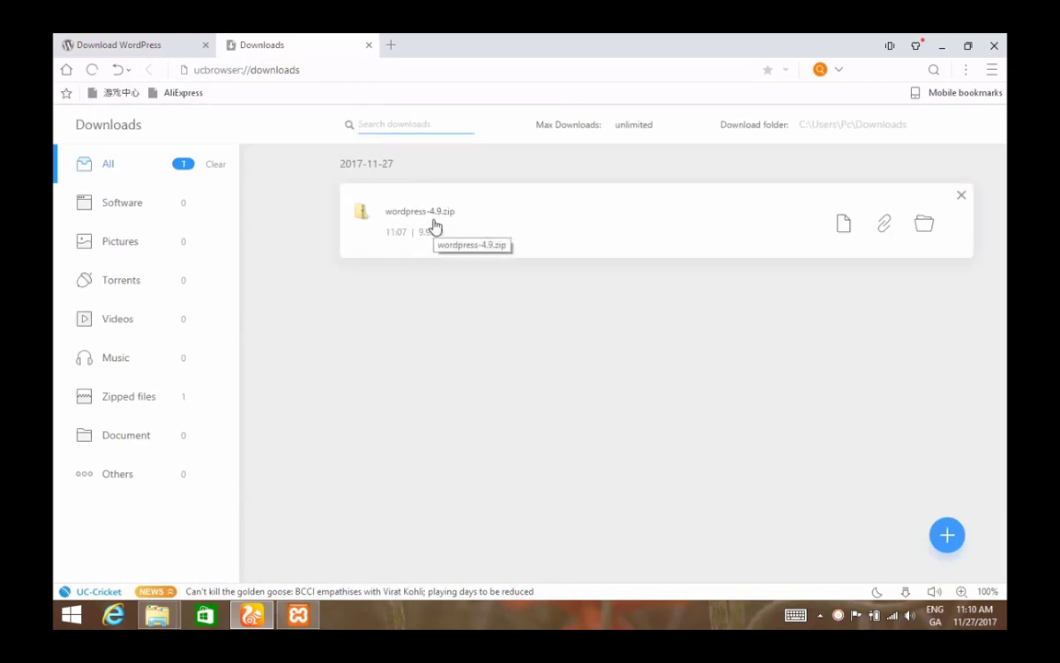
click(921, 230)
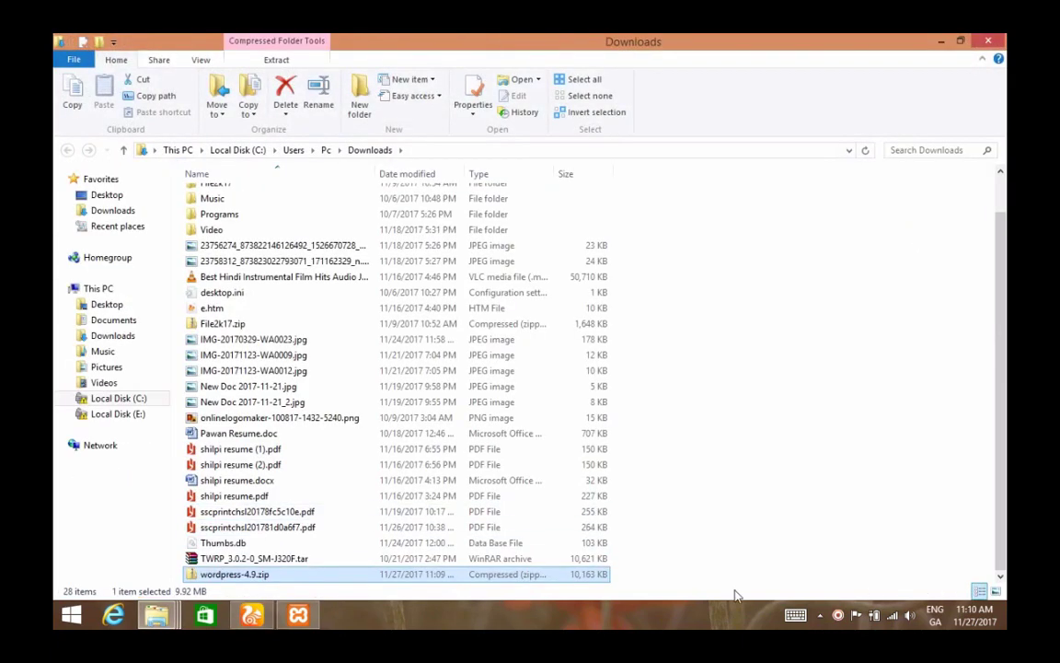
- Move wordpress-4.9.zip onto the desktop and extract it into a wordpress-4.9 folder
key(super+d)
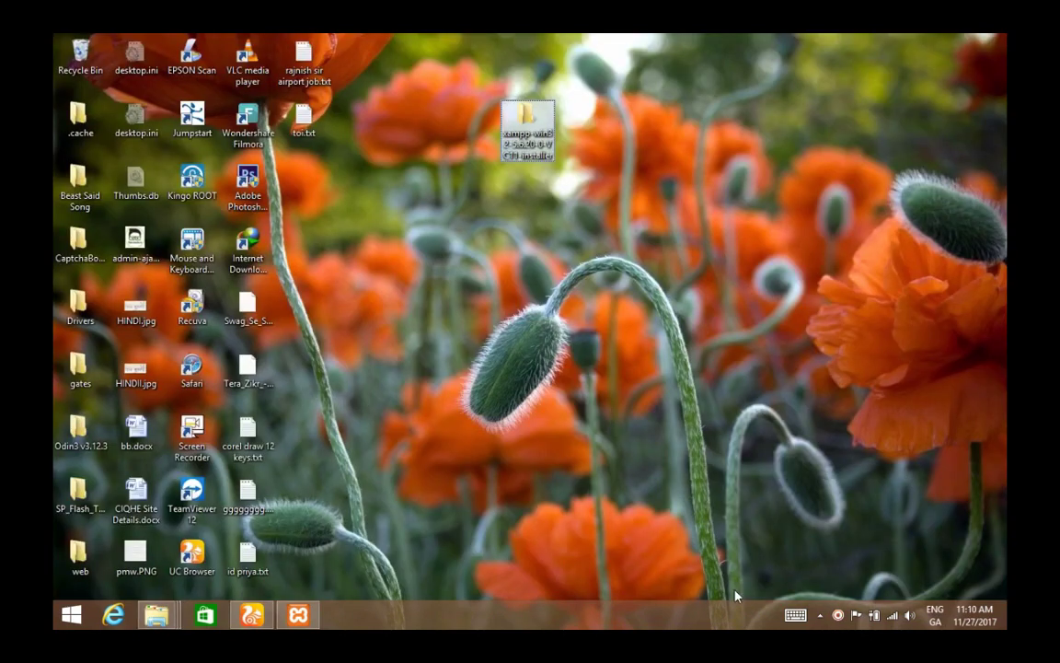
drag(287, 179, 530, 203)
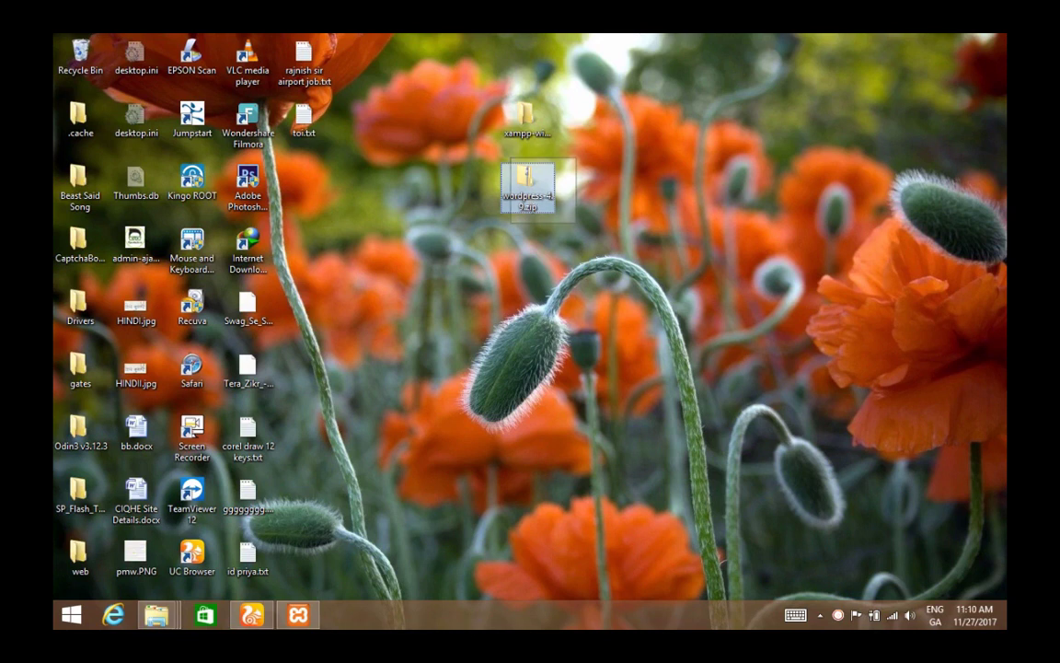
right_click(544, 194)
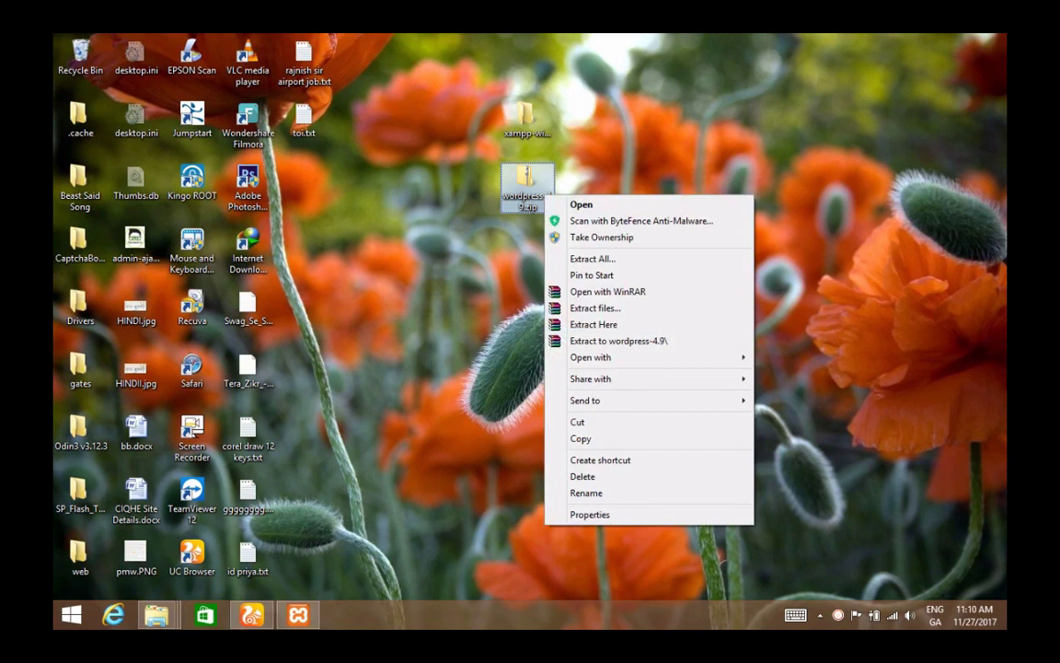
click(618, 341)
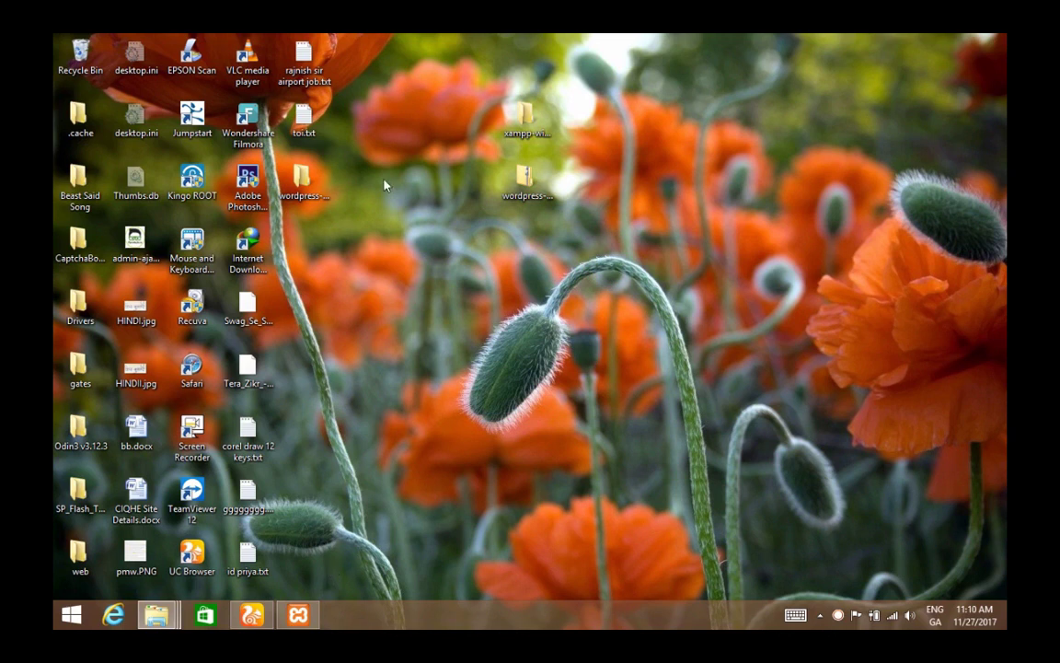
- Copy the inner wordpress folder from wordpress-4.9, then open This PC in File Explorer
drag(300, 179, 646, 171)
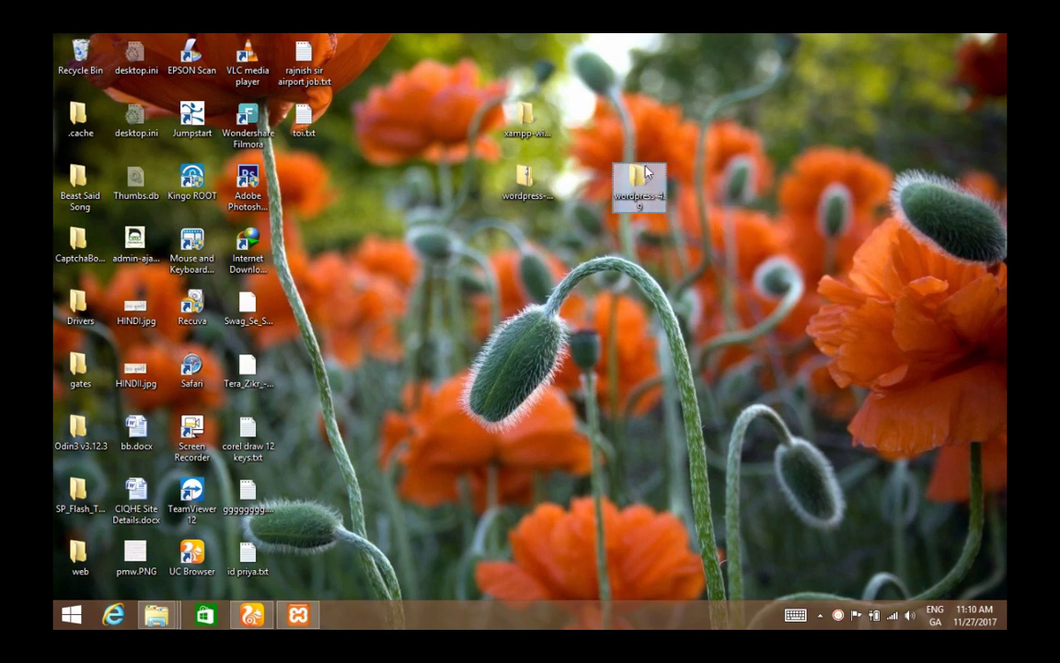
double_click(646, 183)
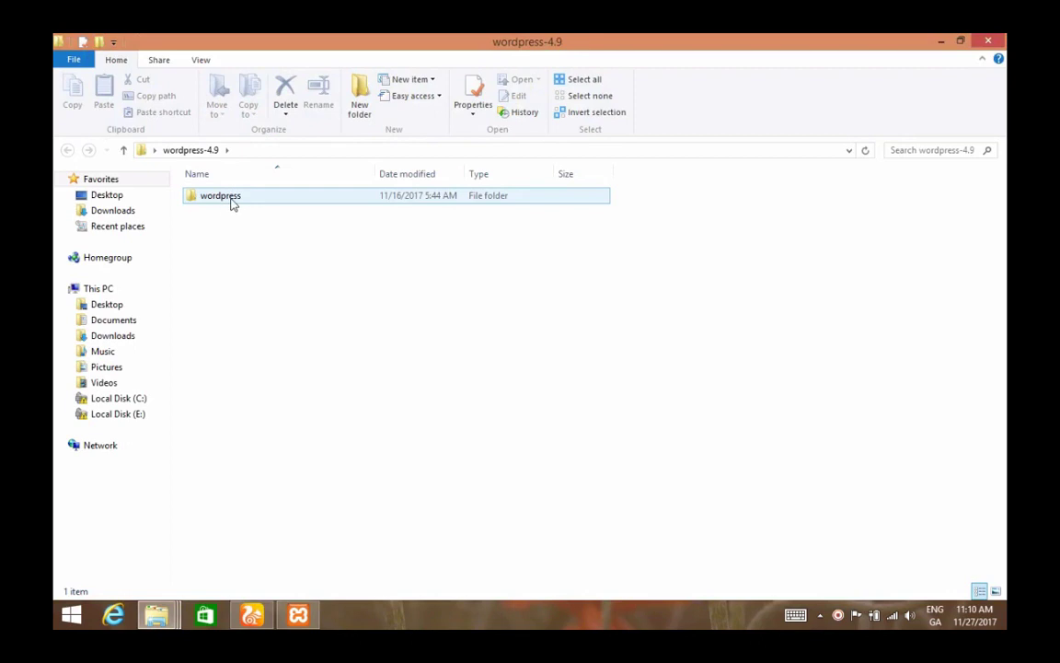
click(231, 205)
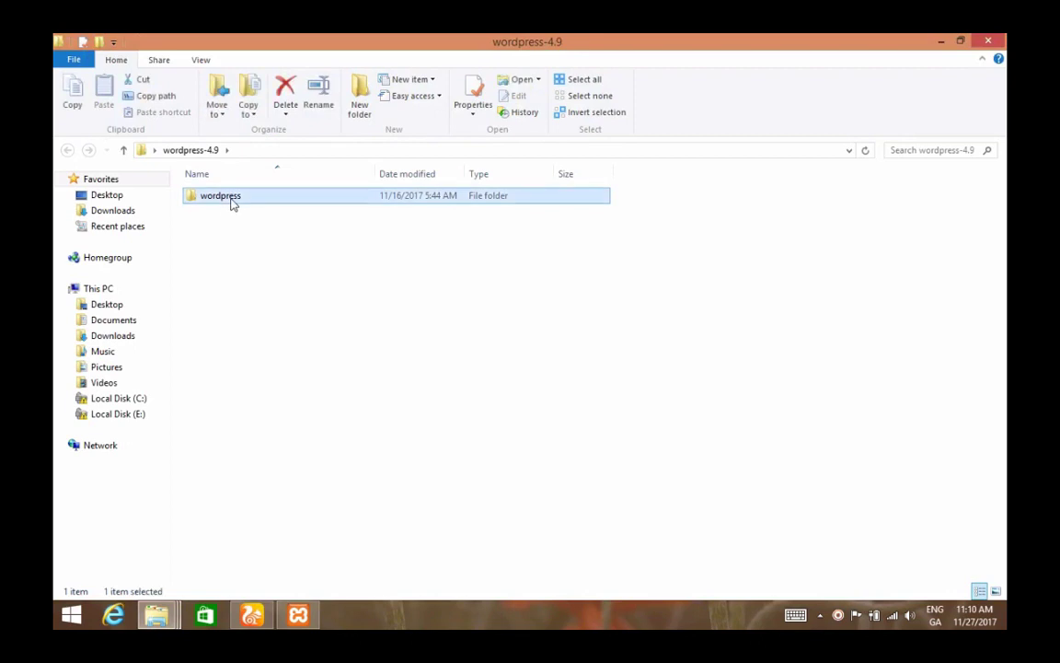
key(ctrl+c)
click(941, 42)
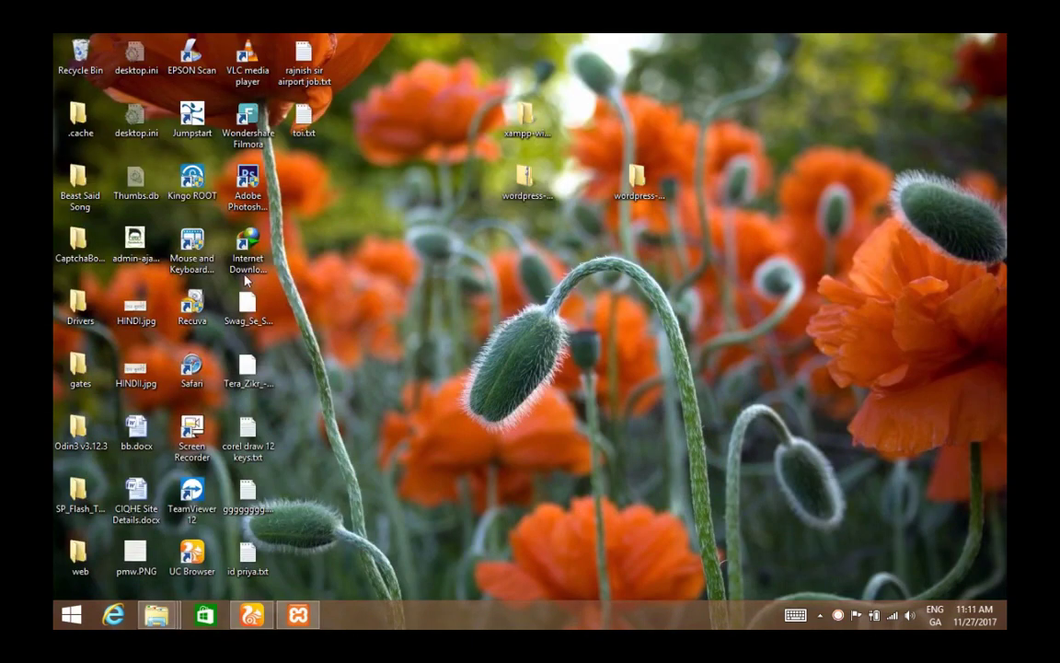
key(super+e)
- Paste the wordpress folder into C:\xampp\htdocs
double_click(235, 321)
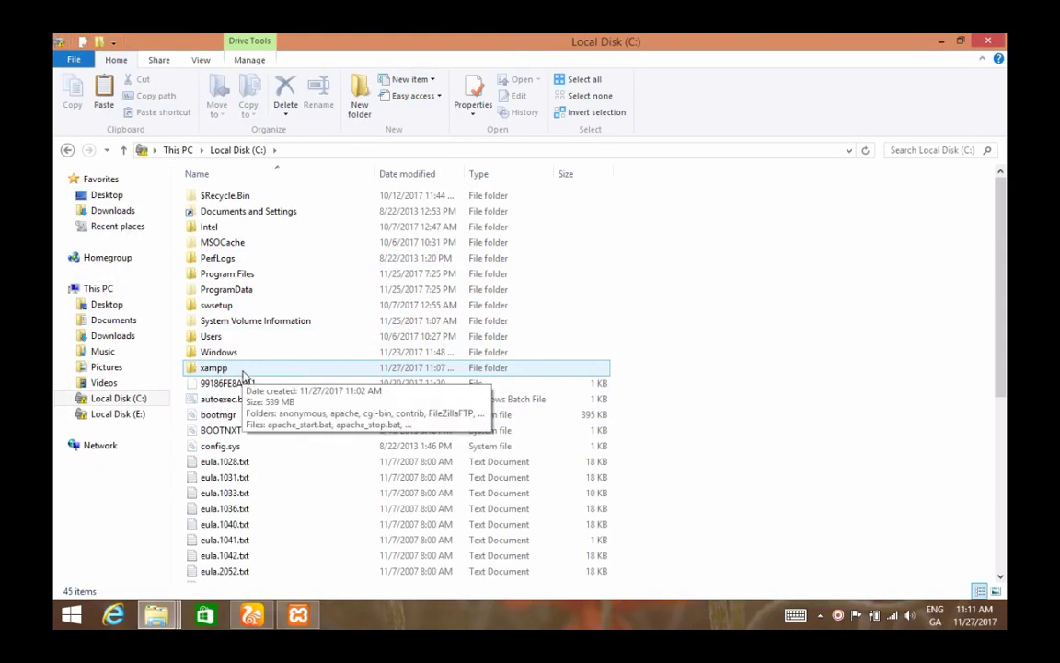
double_click(286, 371)
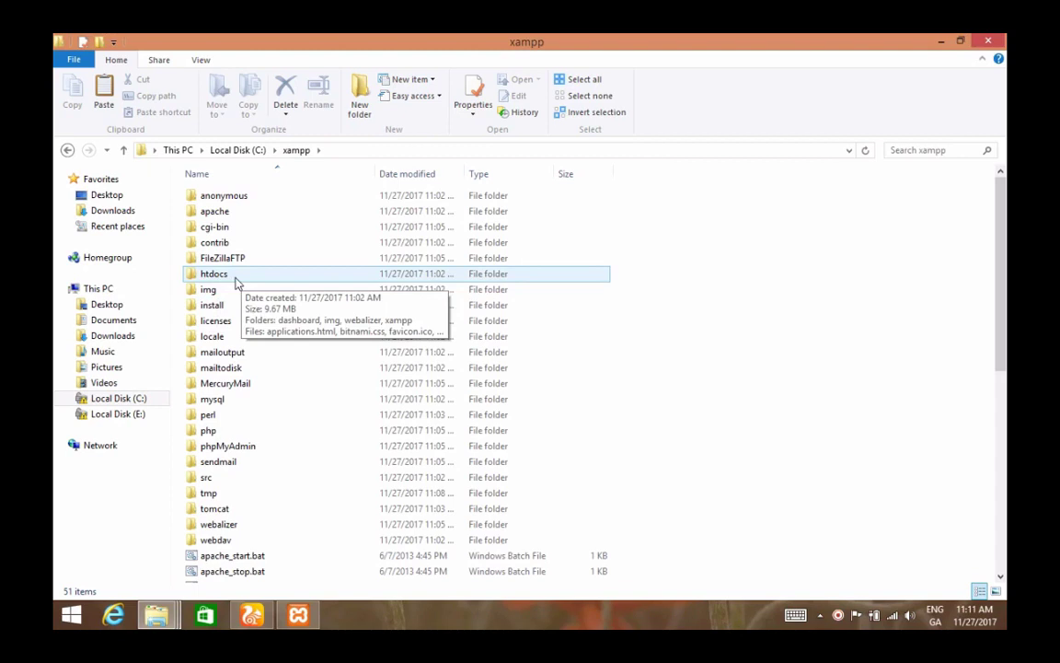
double_click(236, 276)
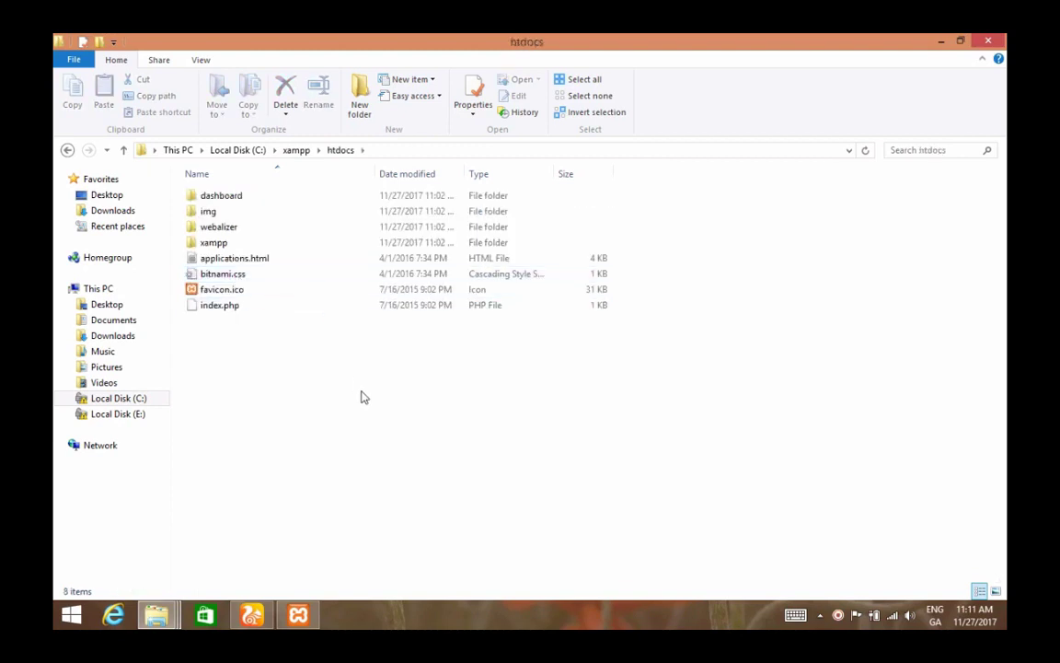
key(ctrl+v)
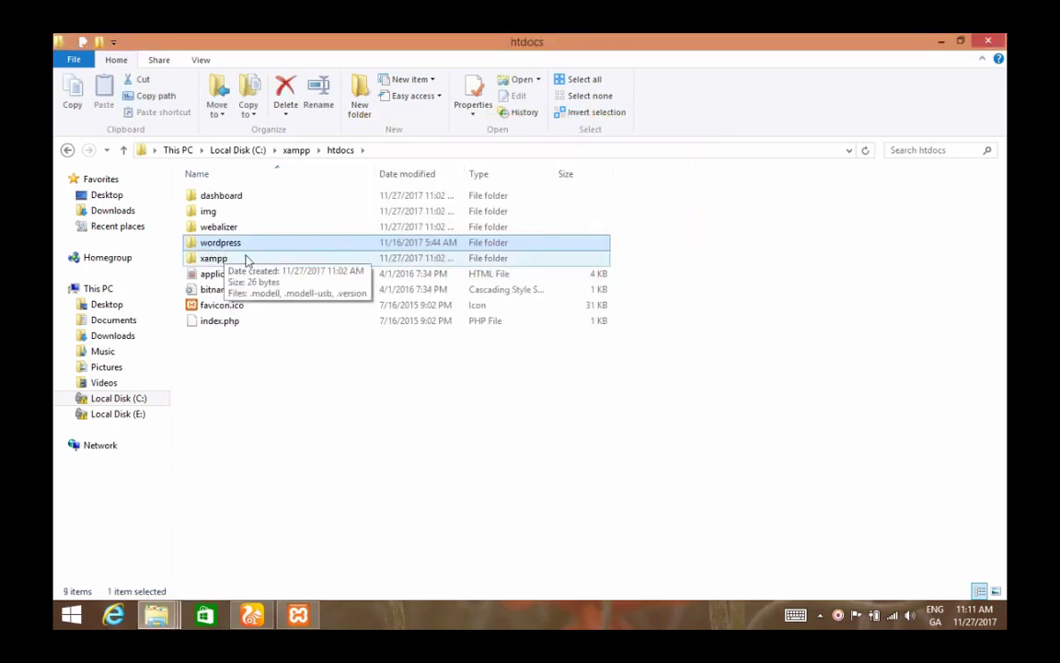
- Open the pasted wordpress folder to check its files, such as index.php
double_click(283, 250)
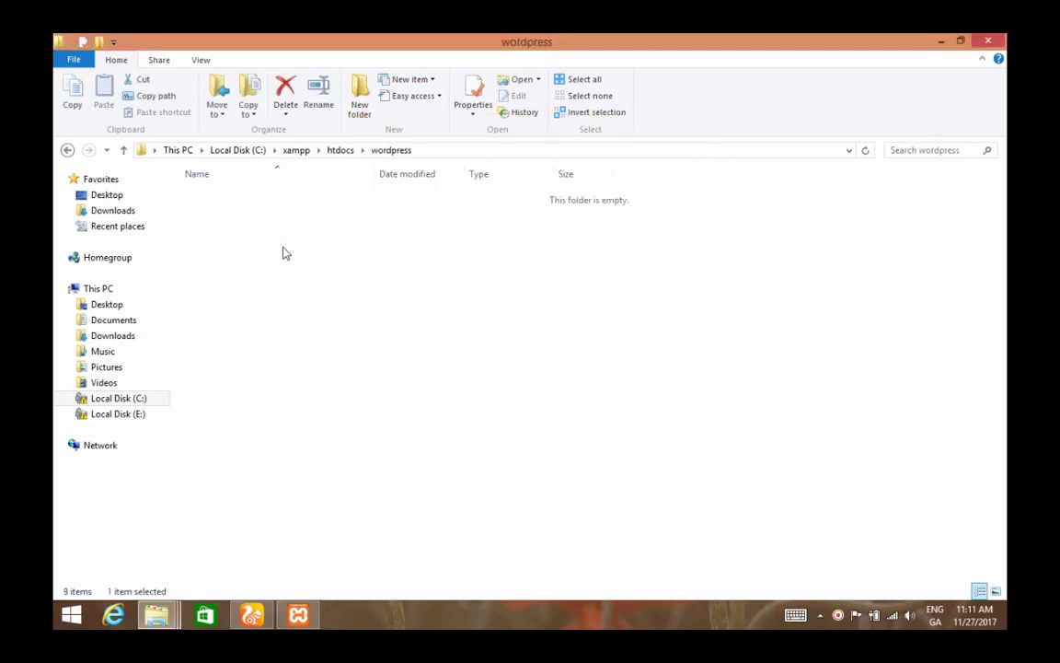
click(274, 245)
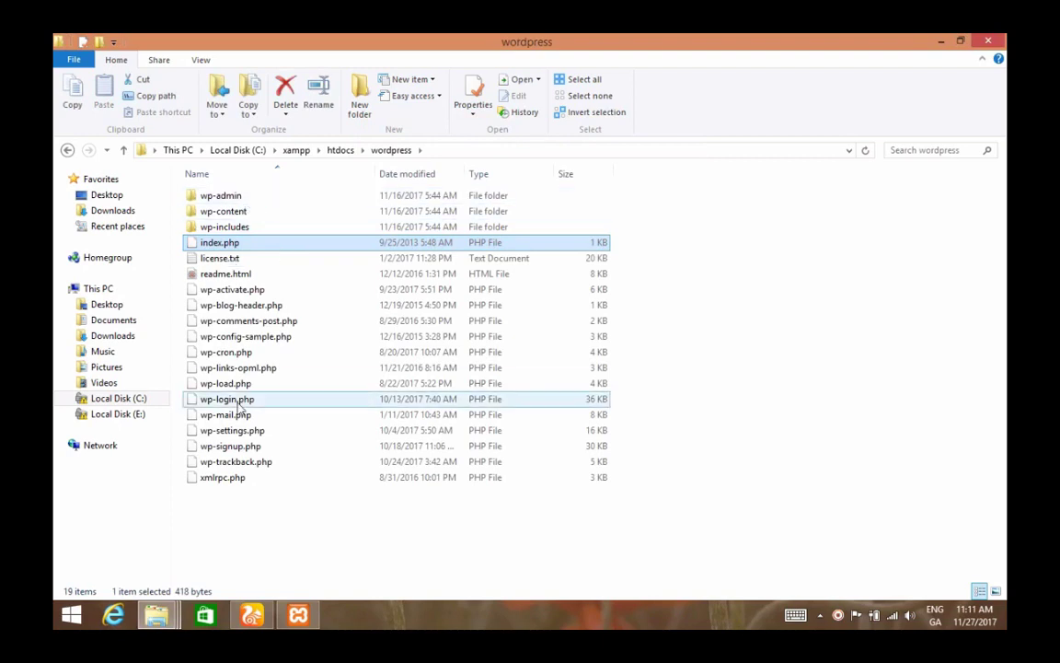
click(257, 528)
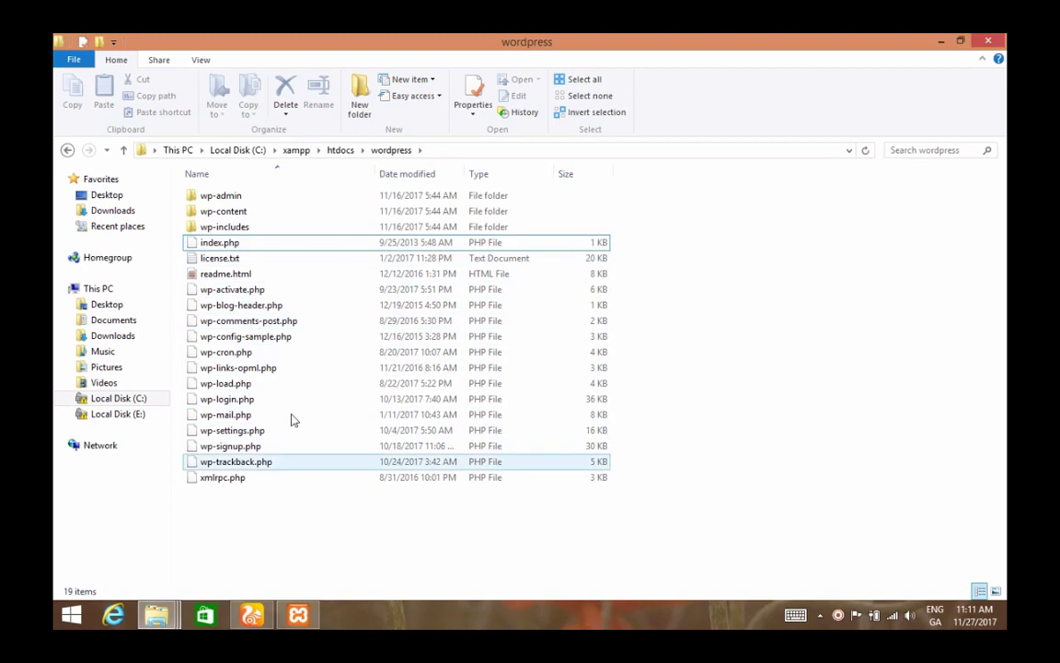
- Return to htdocs, confirm the wordpress folder is there, and minimize the window
click(341, 149)
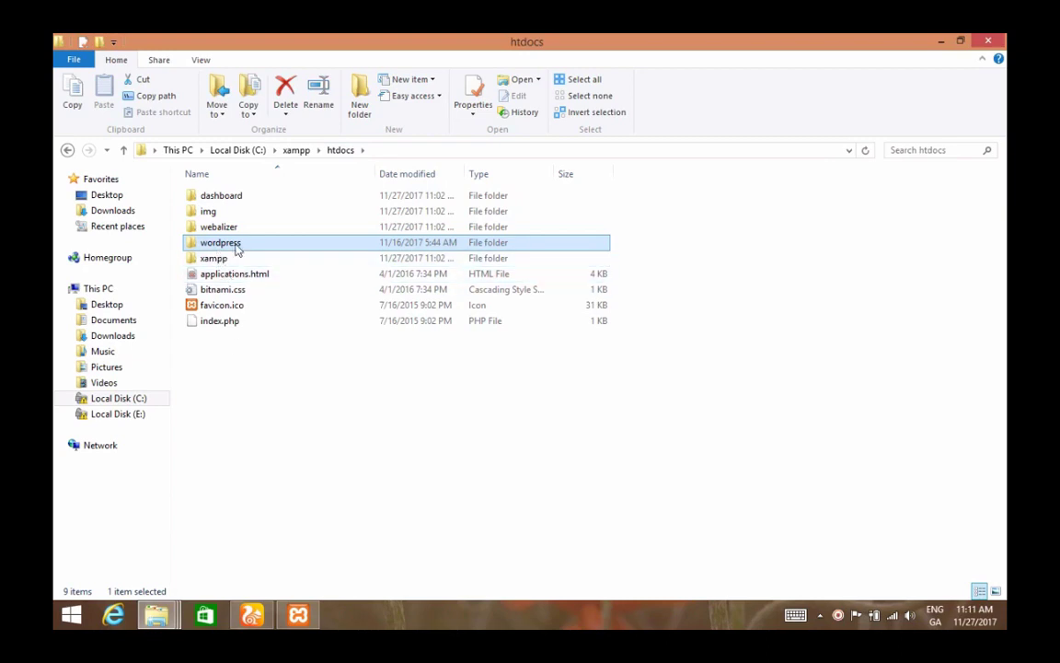
click(230, 244)
click(428, 291)
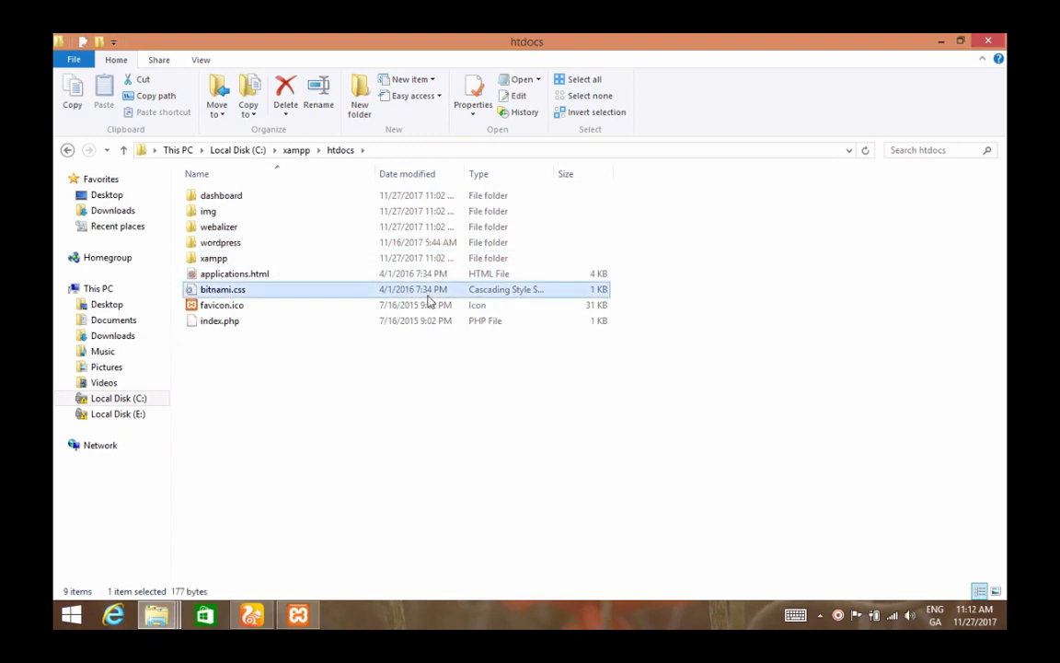
click(237, 250)
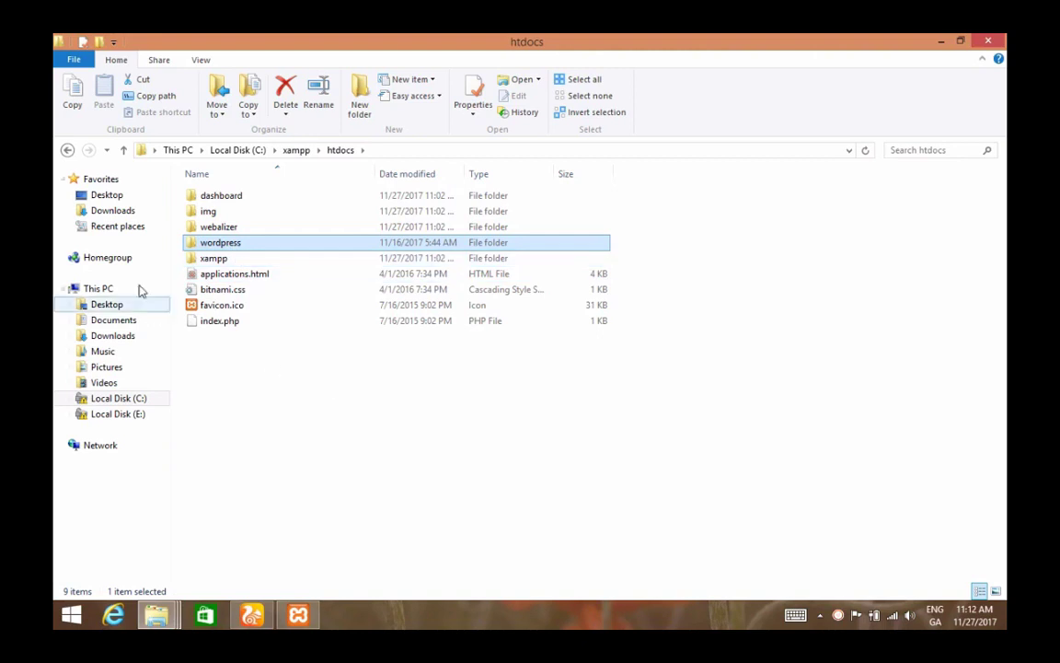
click(615, 428)
click(943, 42)
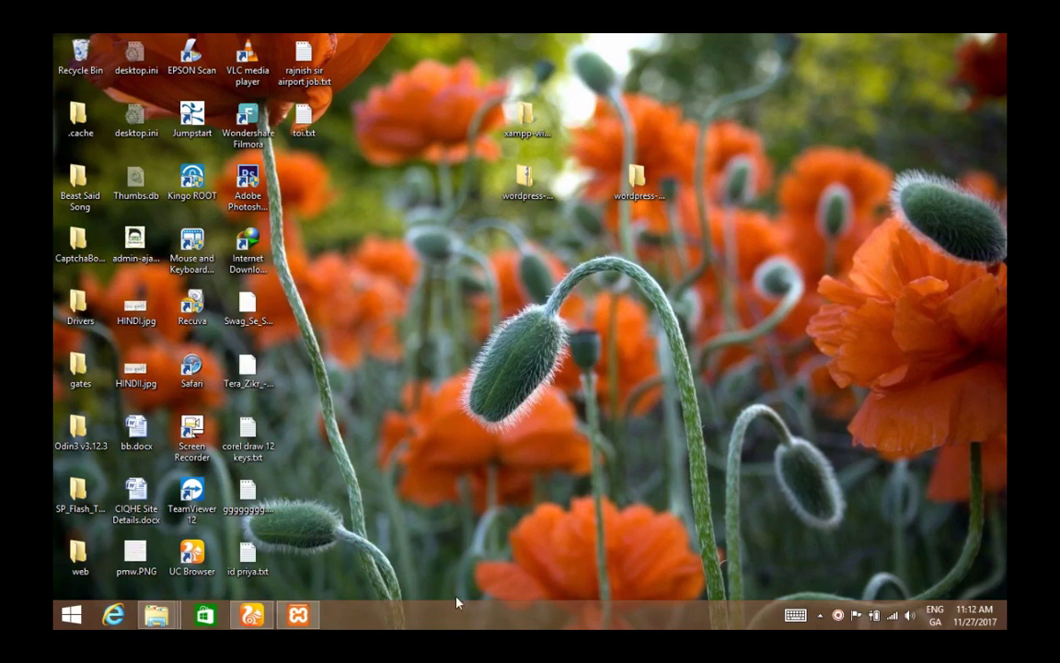
click(892, 615)
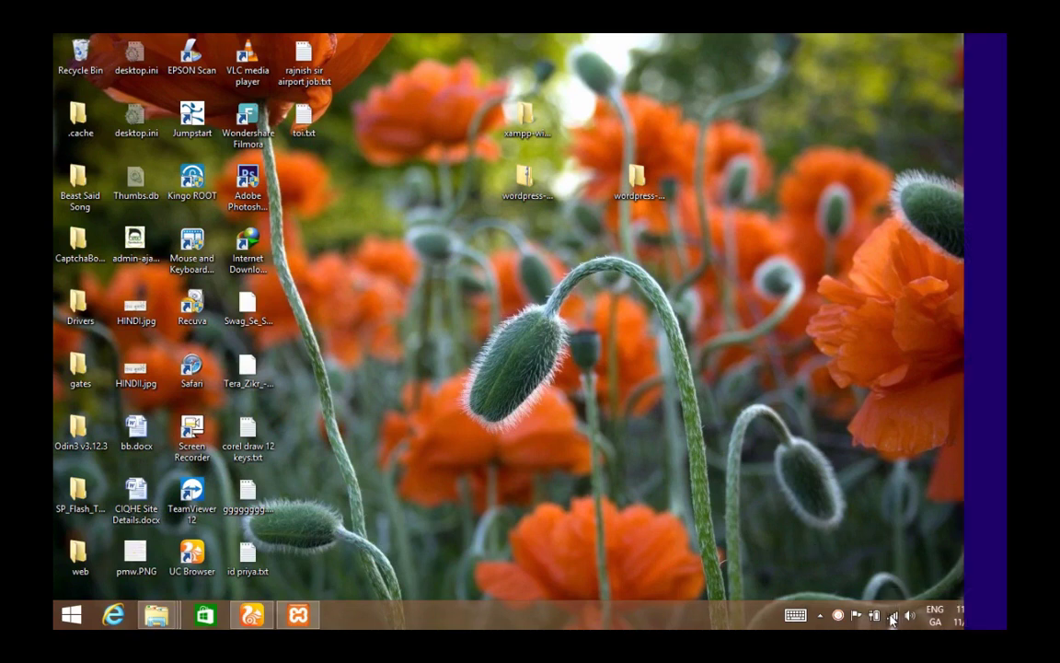
click(875, 306)
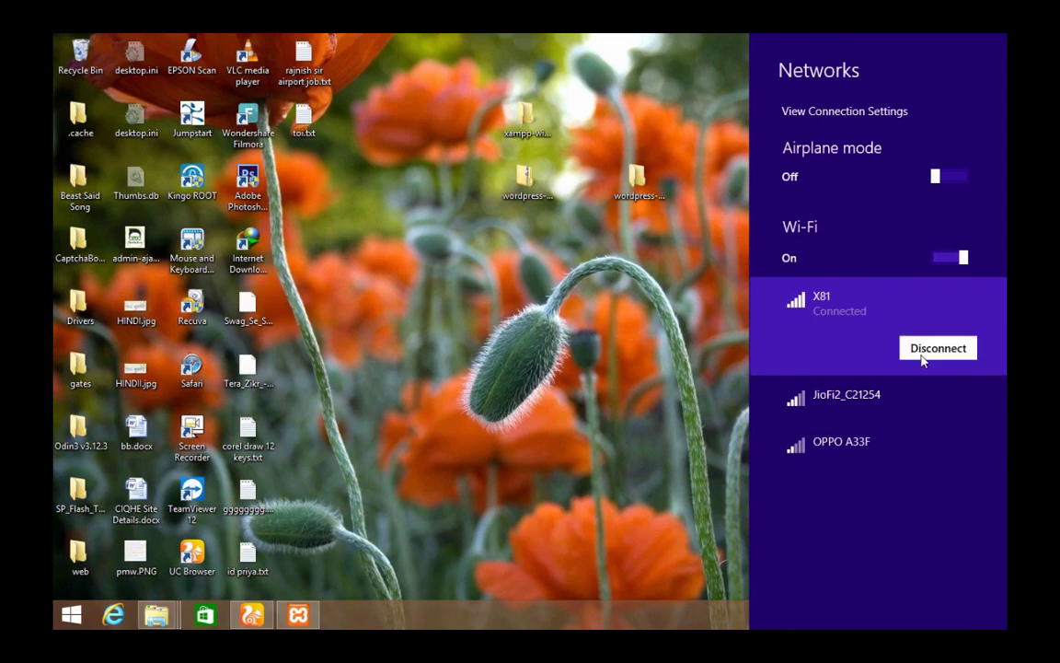
click(923, 362)
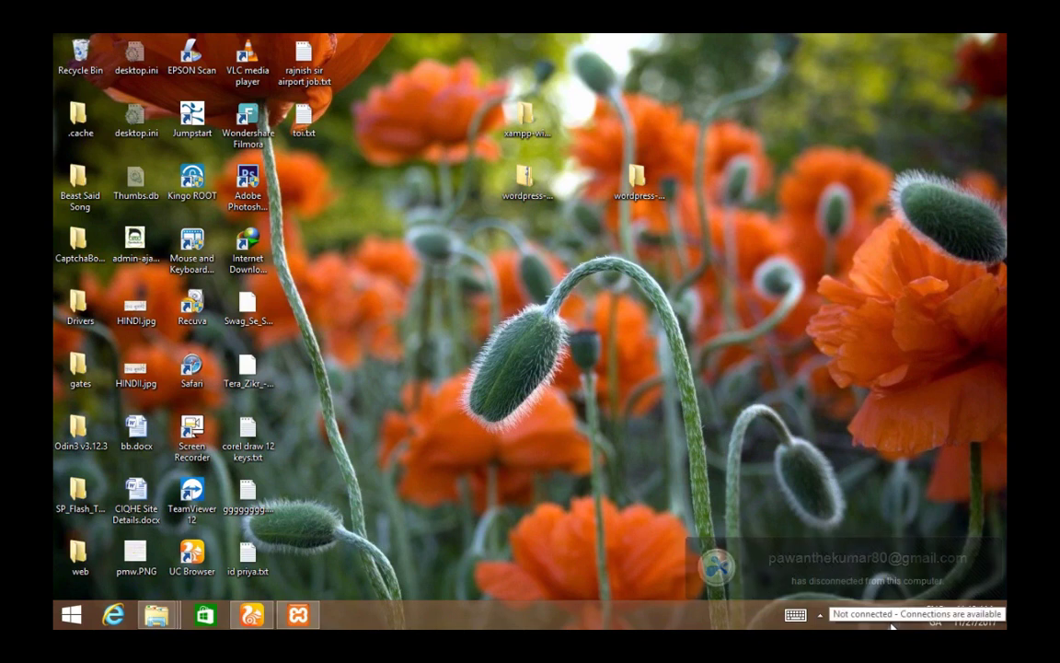
- Load localhost in UC Browser, close the Download WordPress tab, and open phpMyAdmin from the XAMPP dashboard
click(252, 615)
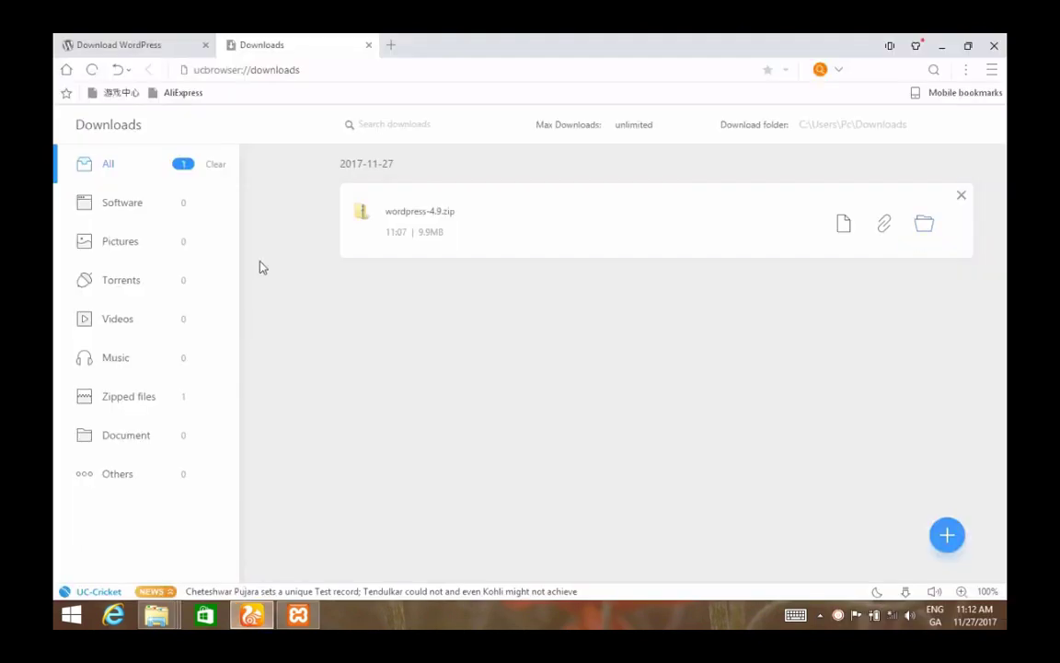
click(273, 69)
key(BackSpace)
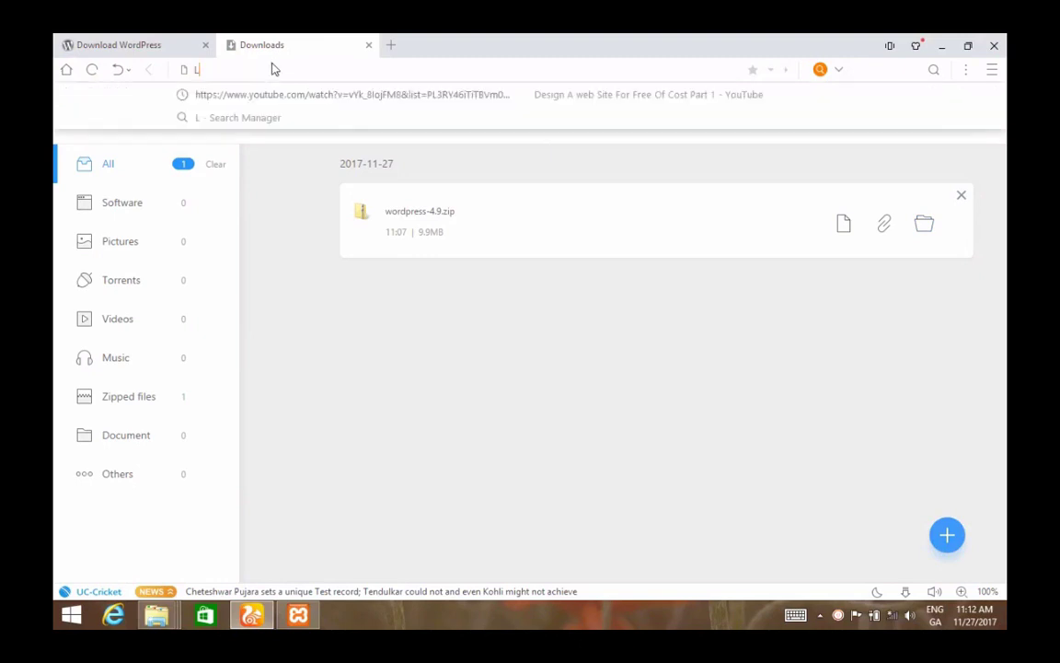
text(LOCALHOST)
key(Return)
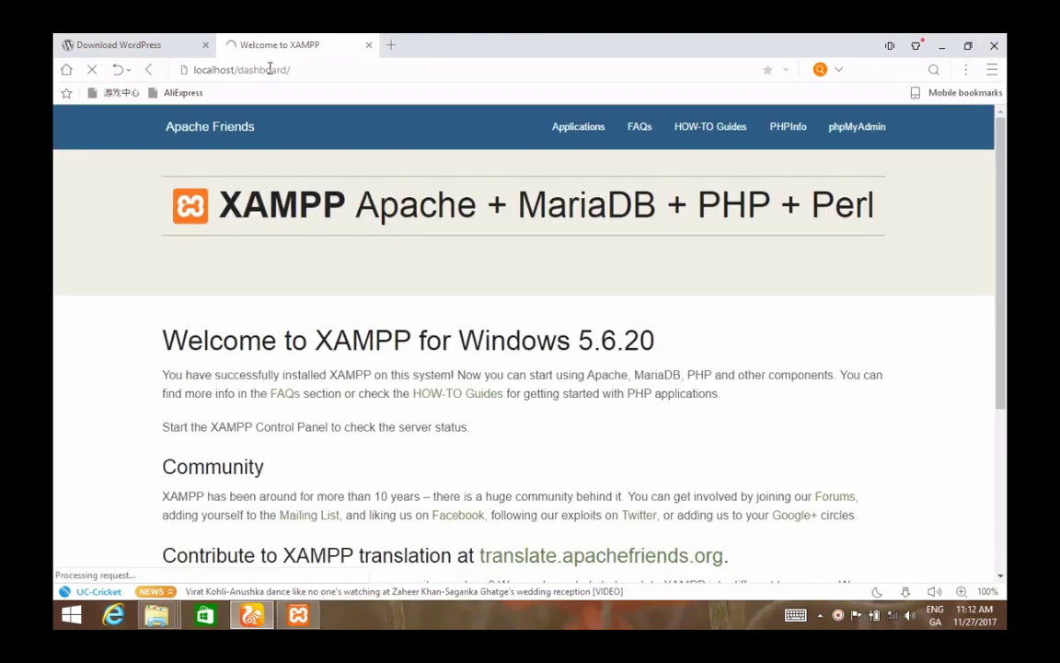
click(206, 44)
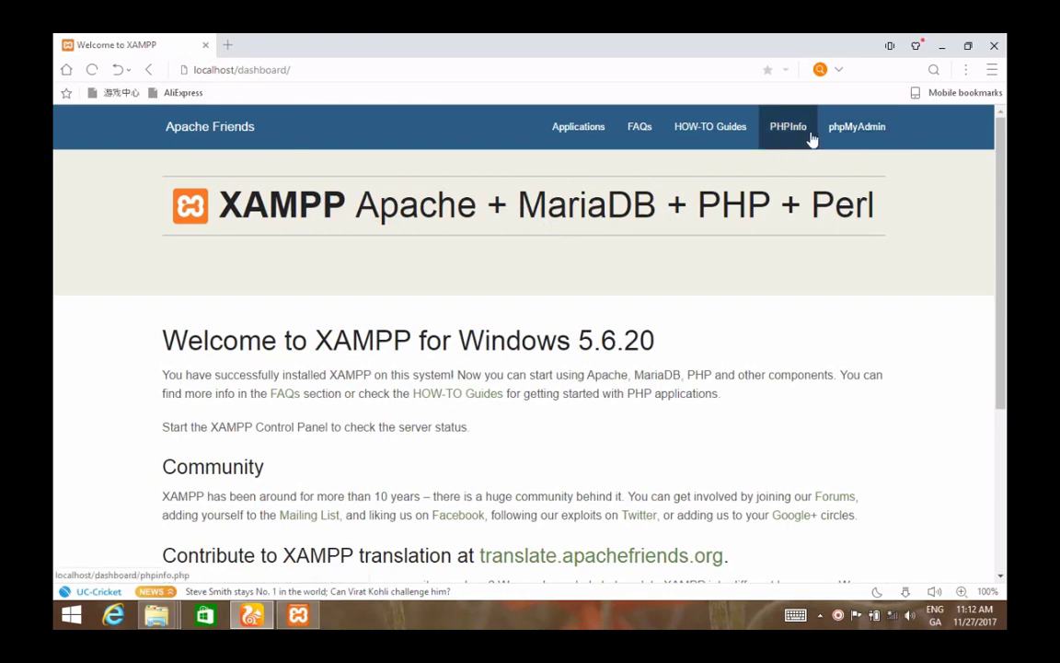
click(851, 130)
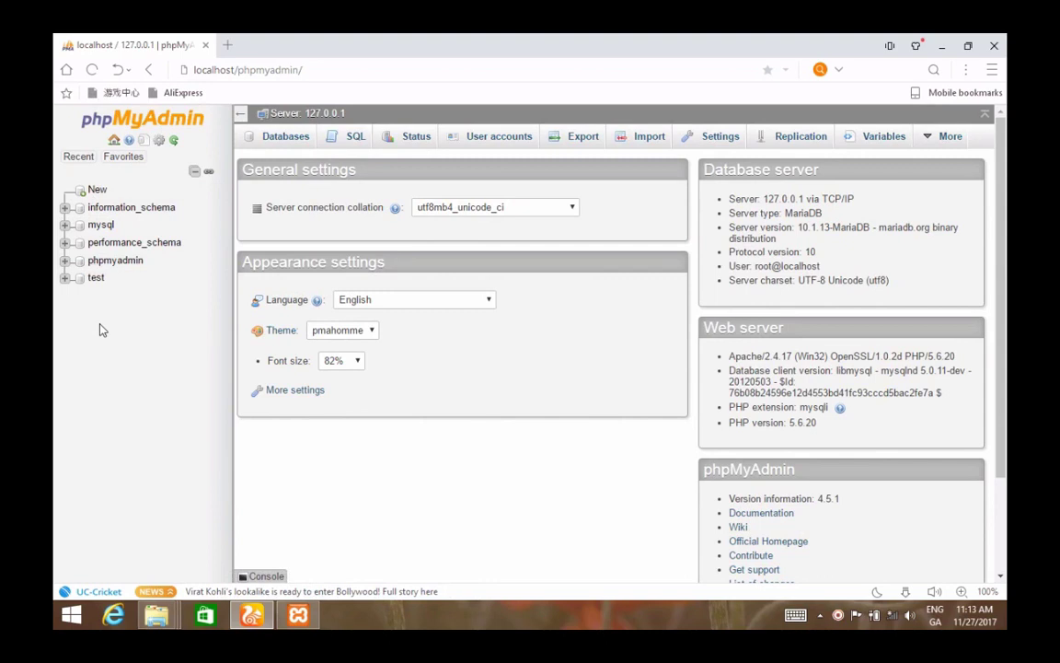
- Create a new phpMyAdmin database named wordpress, then open a blank browser tab
click(99, 193)
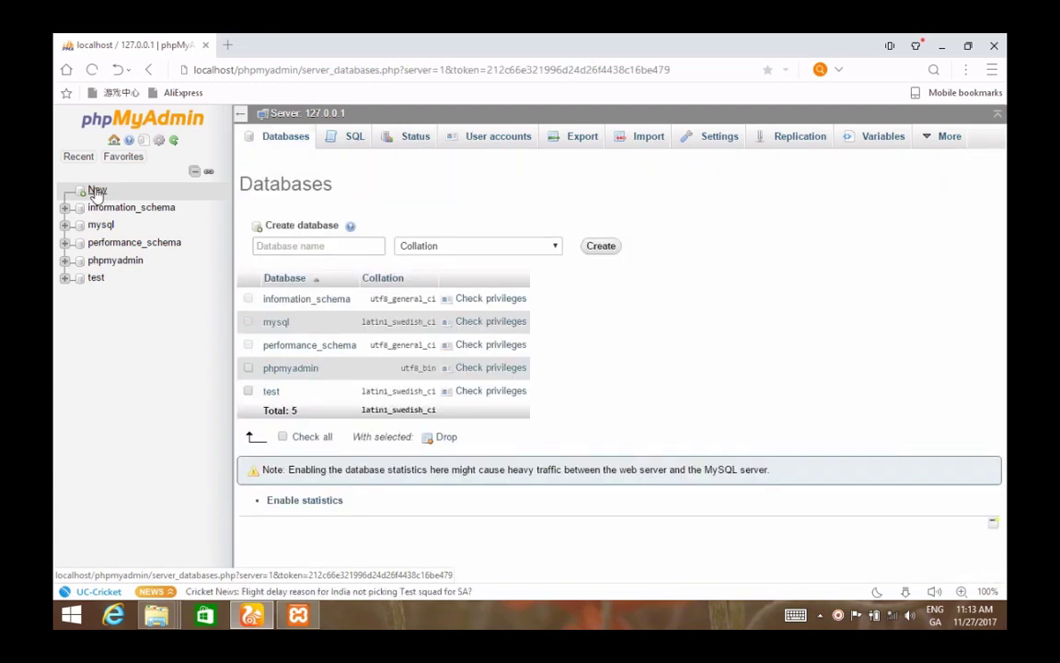
click(313, 246)
text(wordpress)
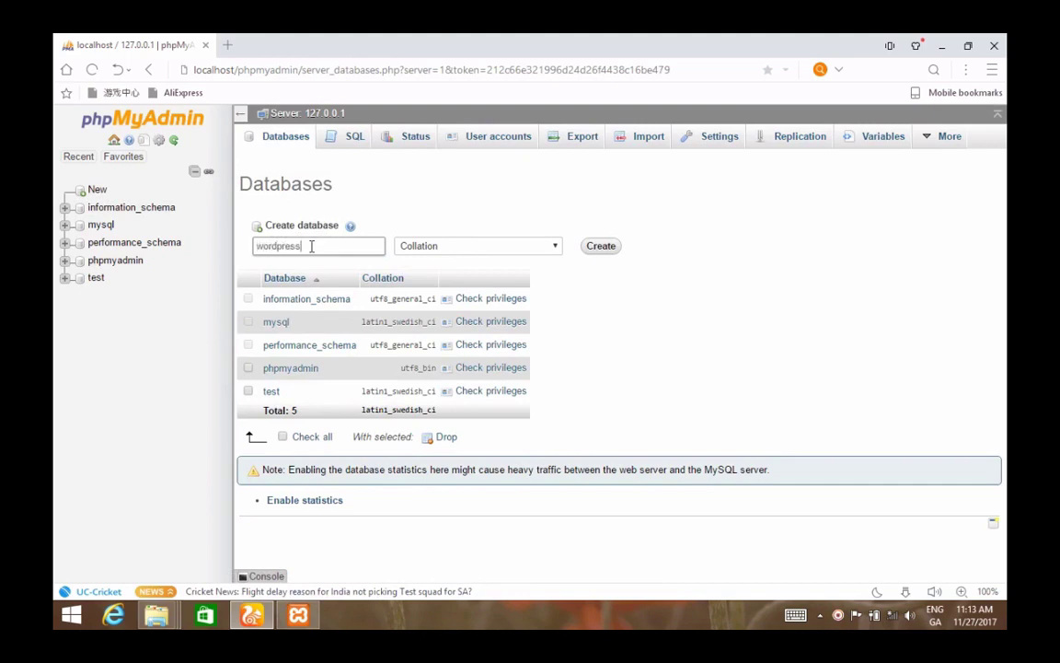
click(590, 250)
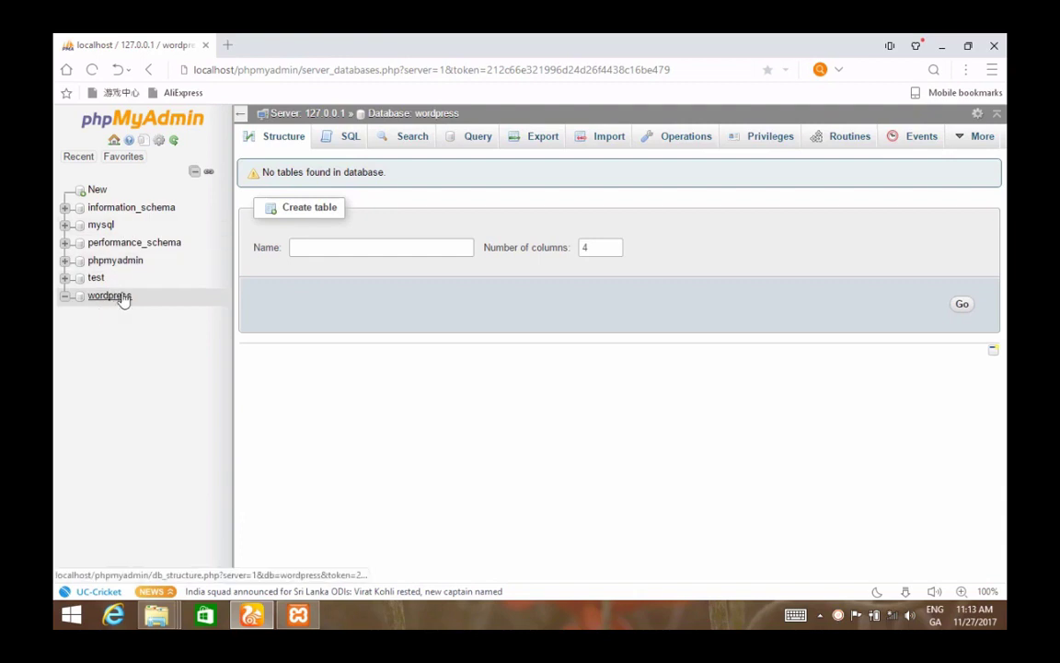
click(228, 45)
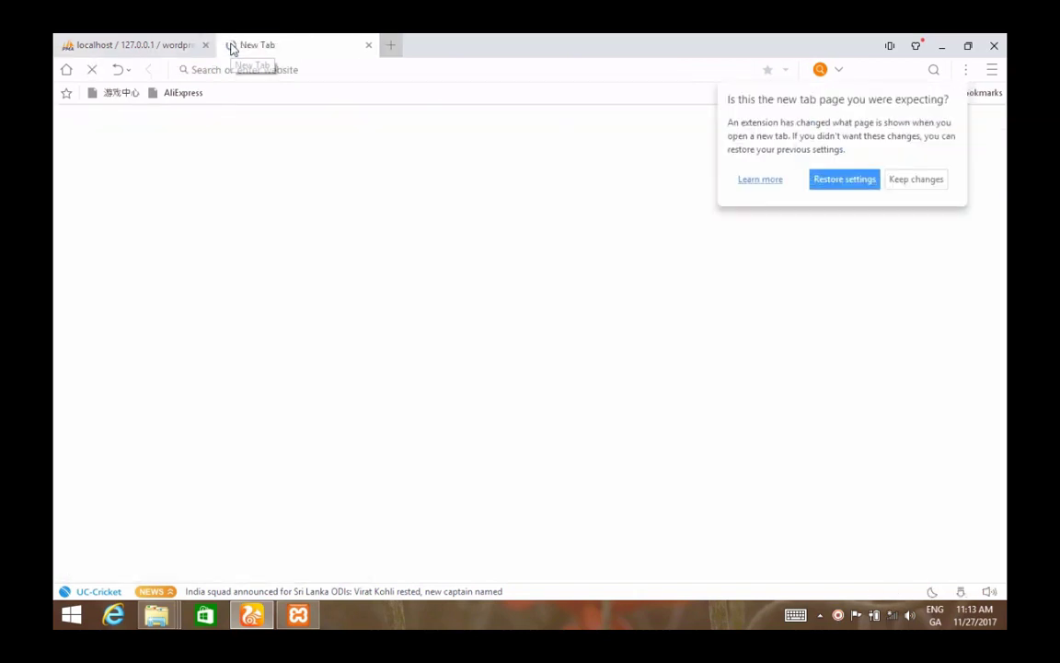
- Dismiss the new-tab notice and load localhost/wordpress in the new tab
click(906, 181)
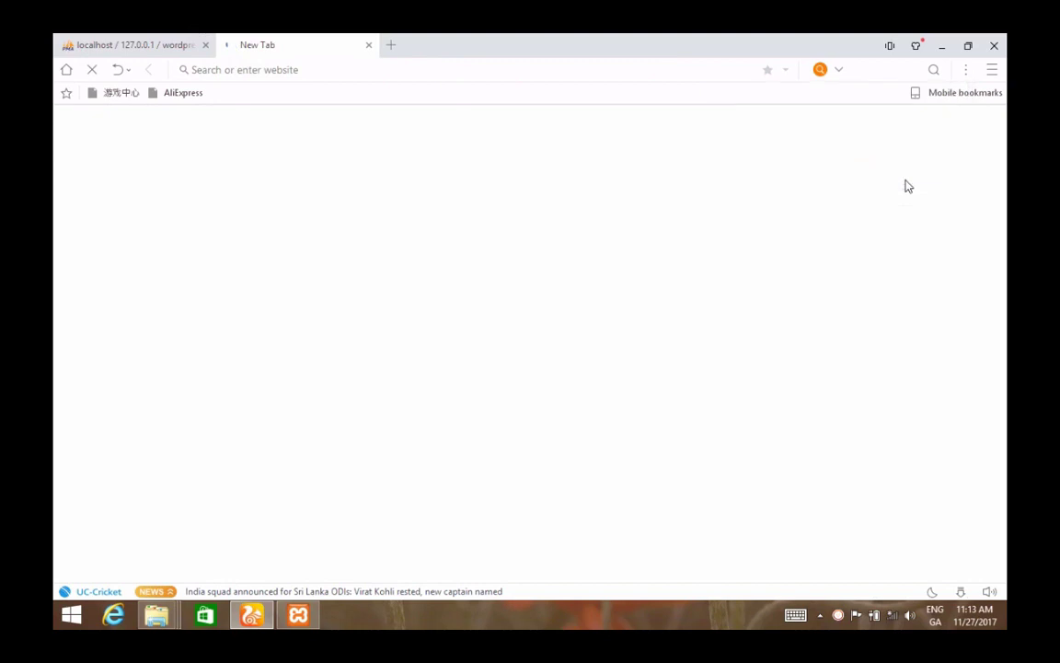
click(450, 66)
text(localhost)
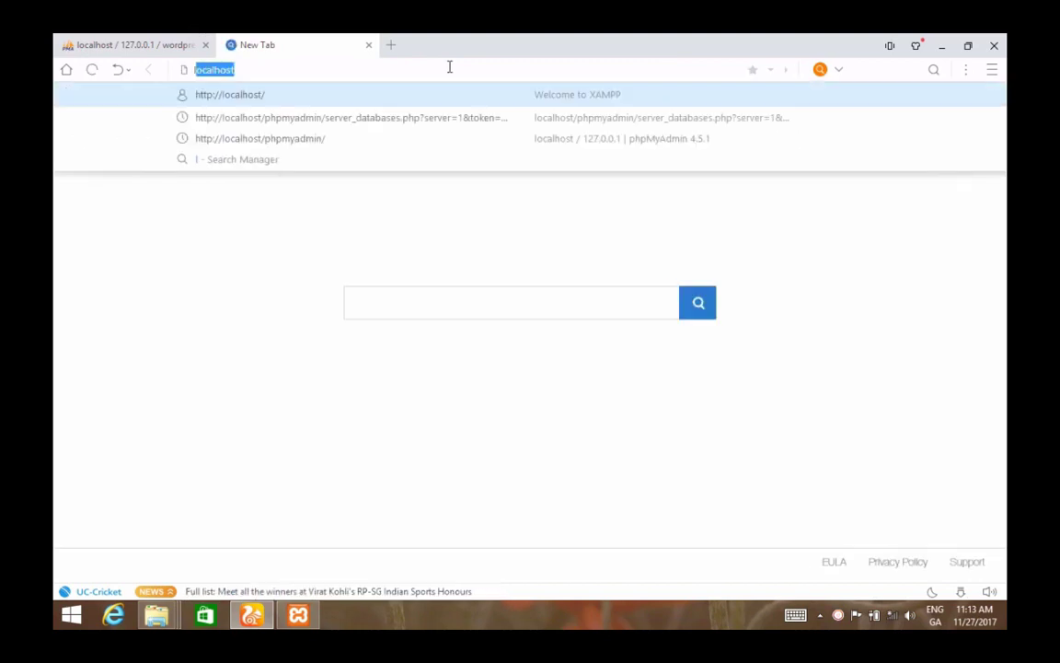
text(/word)
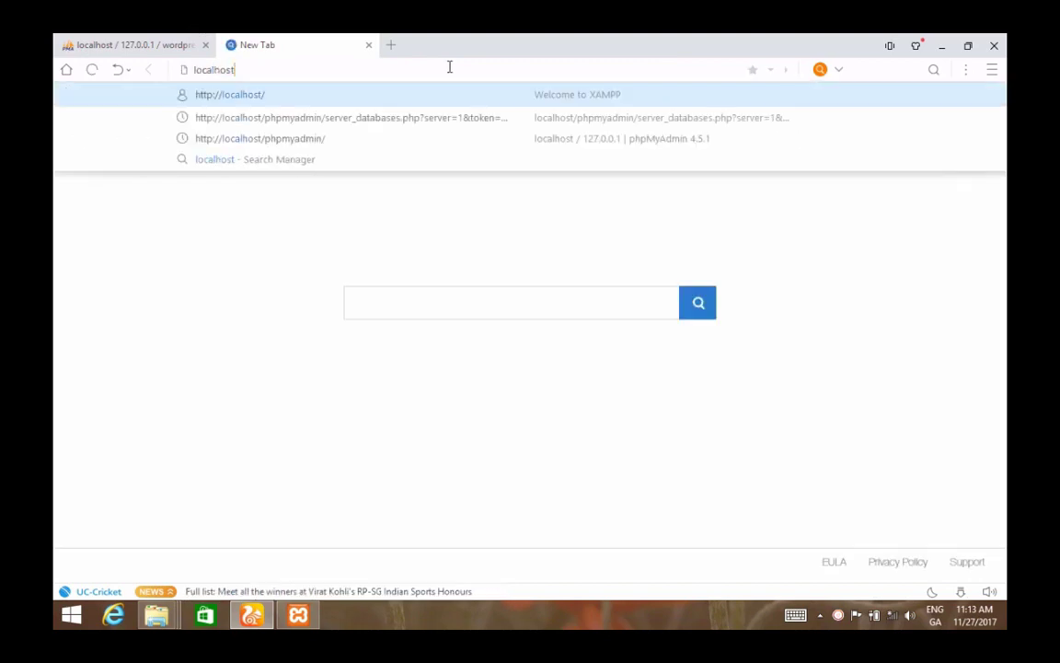
text(press)
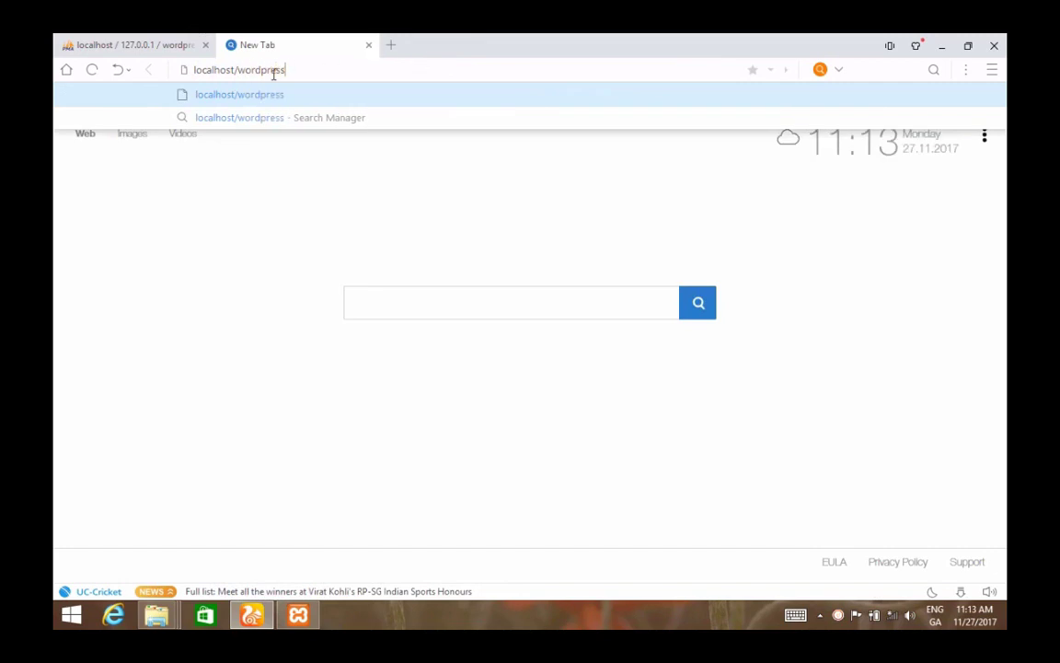
drag(289, 71, 246, 74)
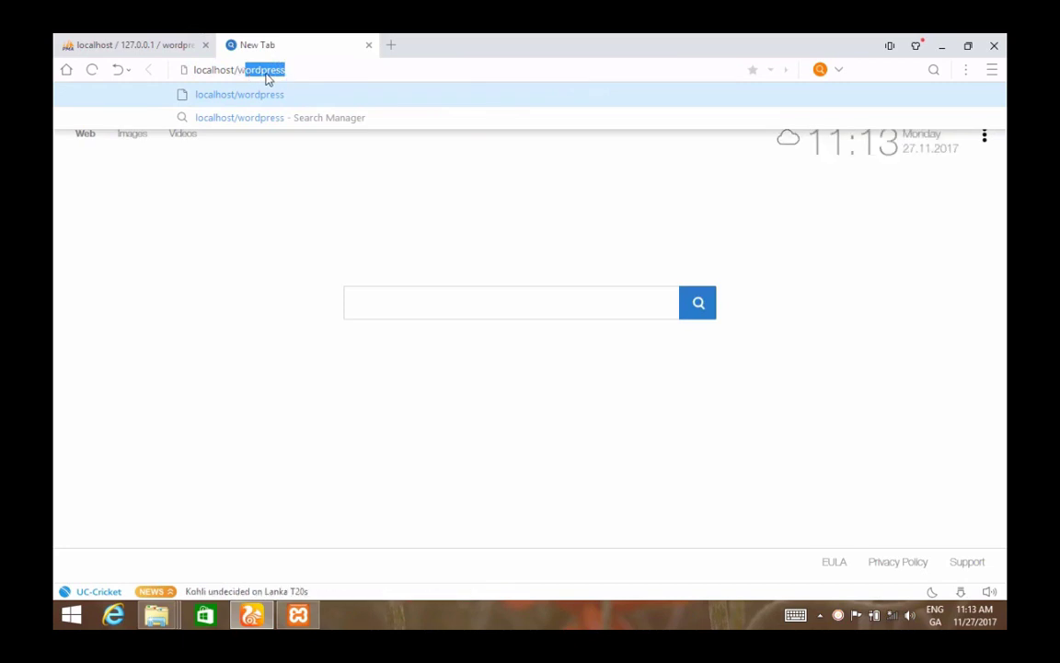
click(303, 68)
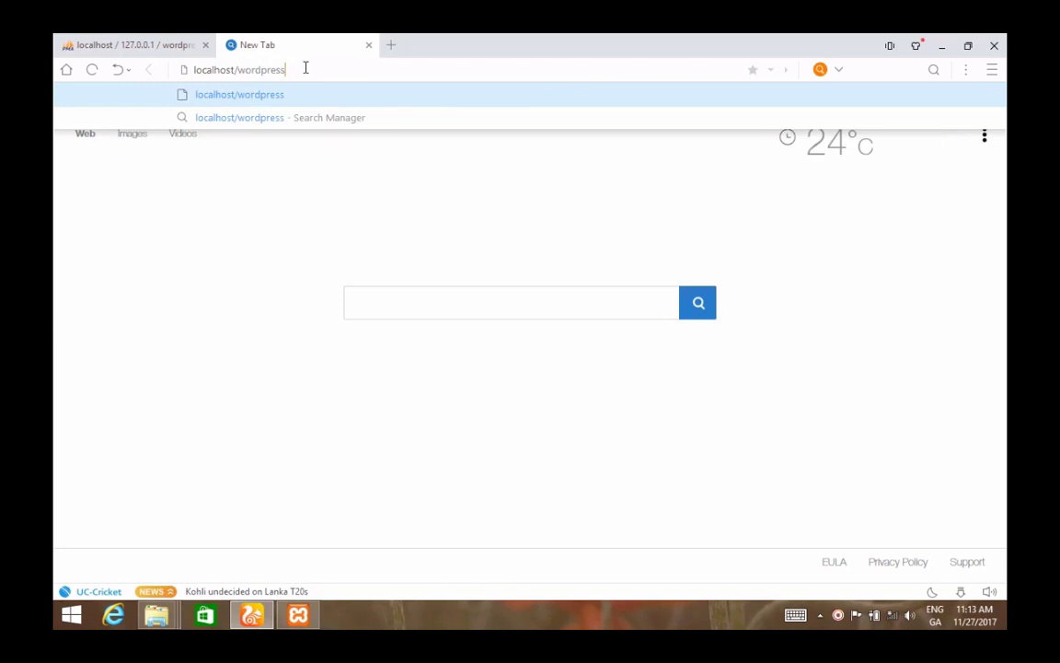
key(Return)
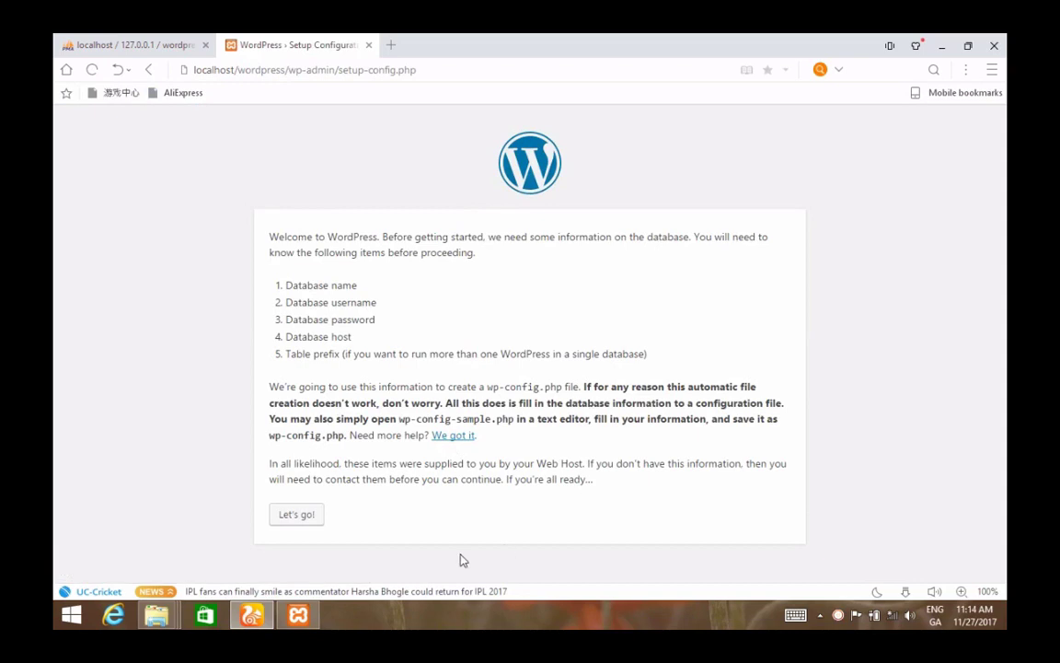
- Enter database username root with an empty password, keeping wordpress on localhost, and submit
click(296, 517)
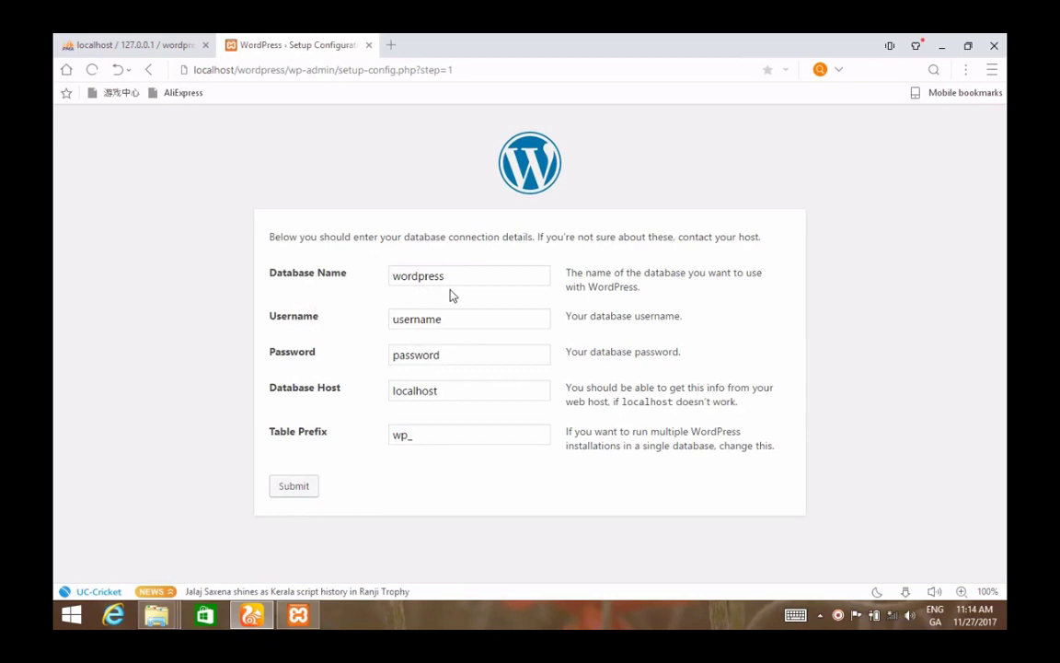
click(457, 324)
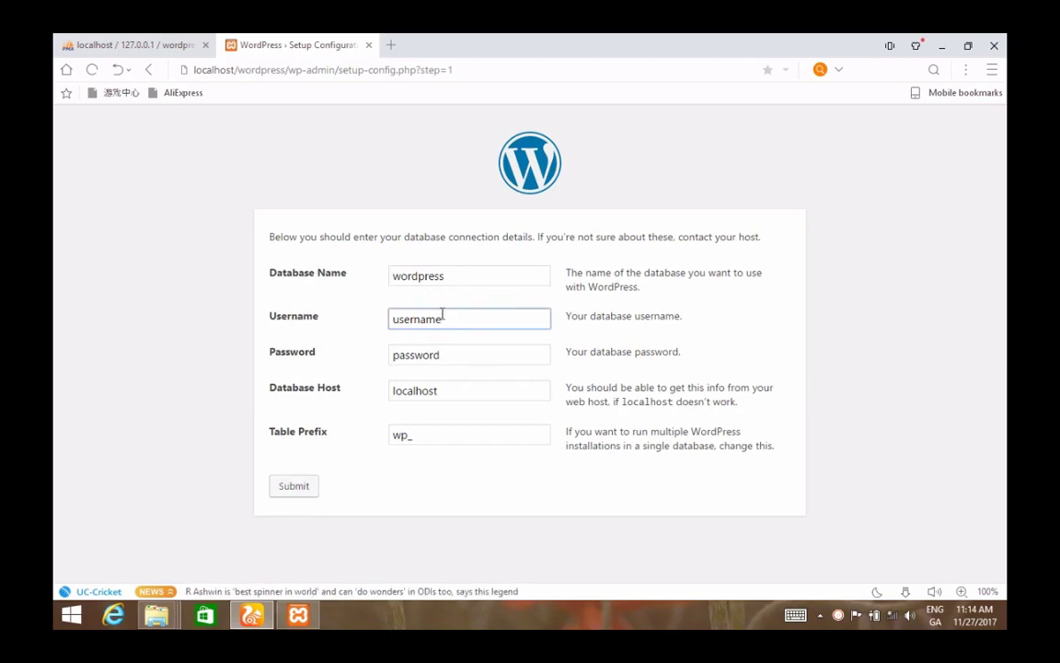
drag(451, 318, 357, 318)
key(BackSpace)
text(root)
click(481, 355)
drag(480, 354, 343, 354)
key(BackSpace)
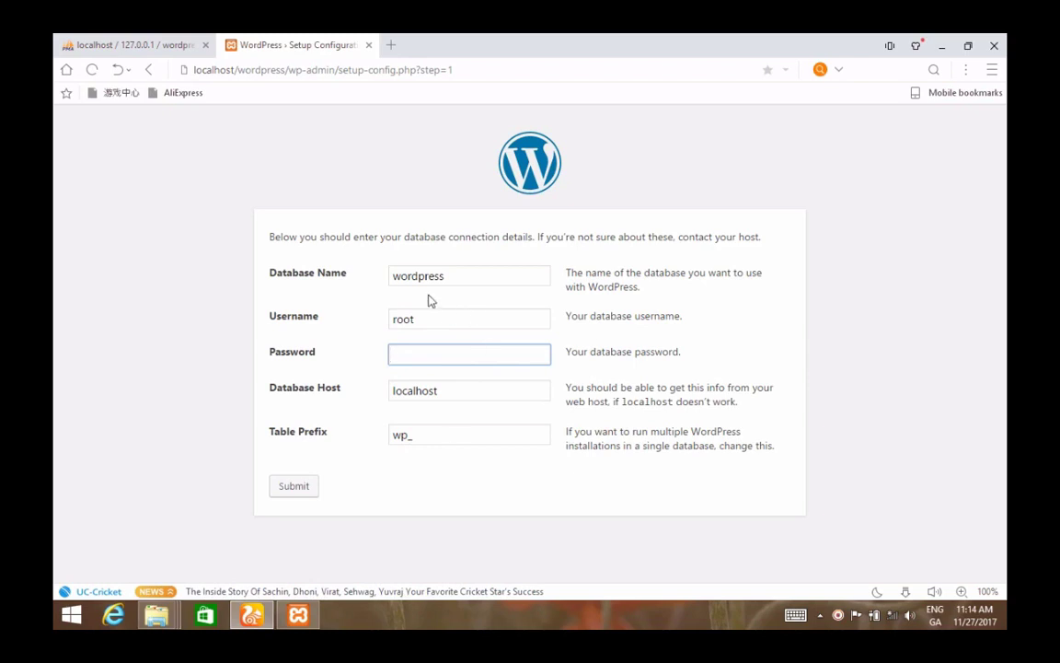
click(294, 487)
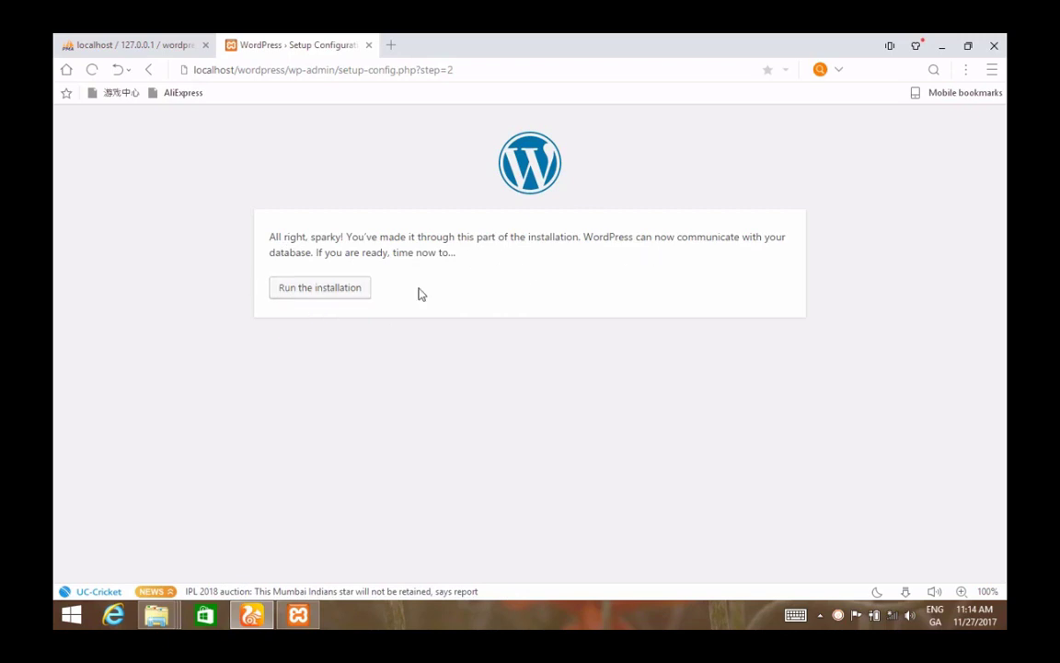
- Start the installation and enter site title Experthacker with admin username admin
click(294, 293)
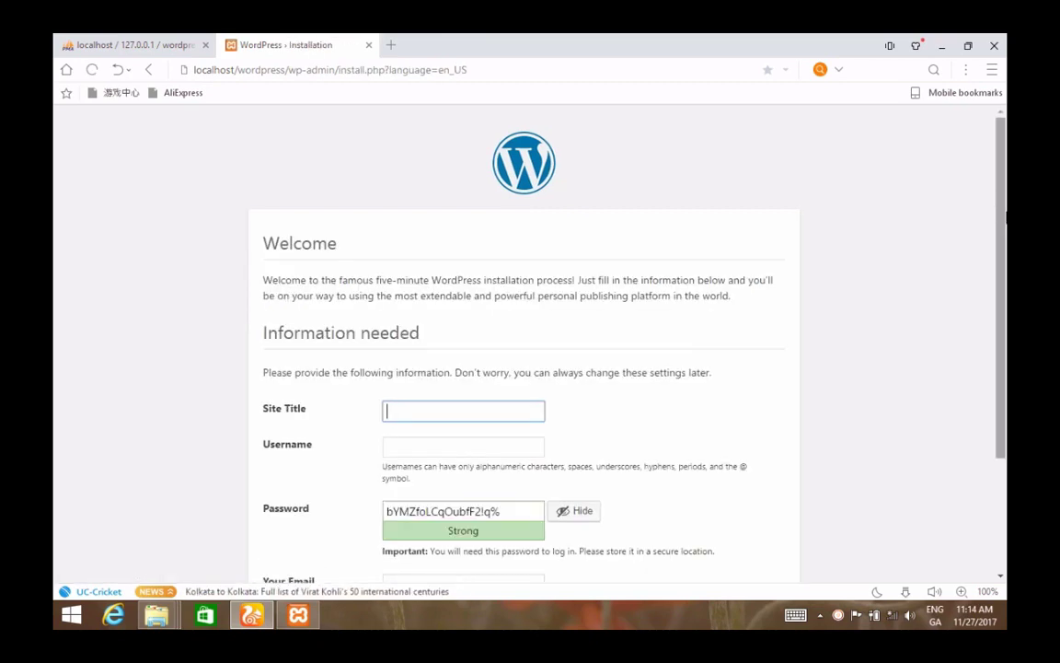
scroll(1006, 295, down, 2)
scroll(1006, 295, down, 1)
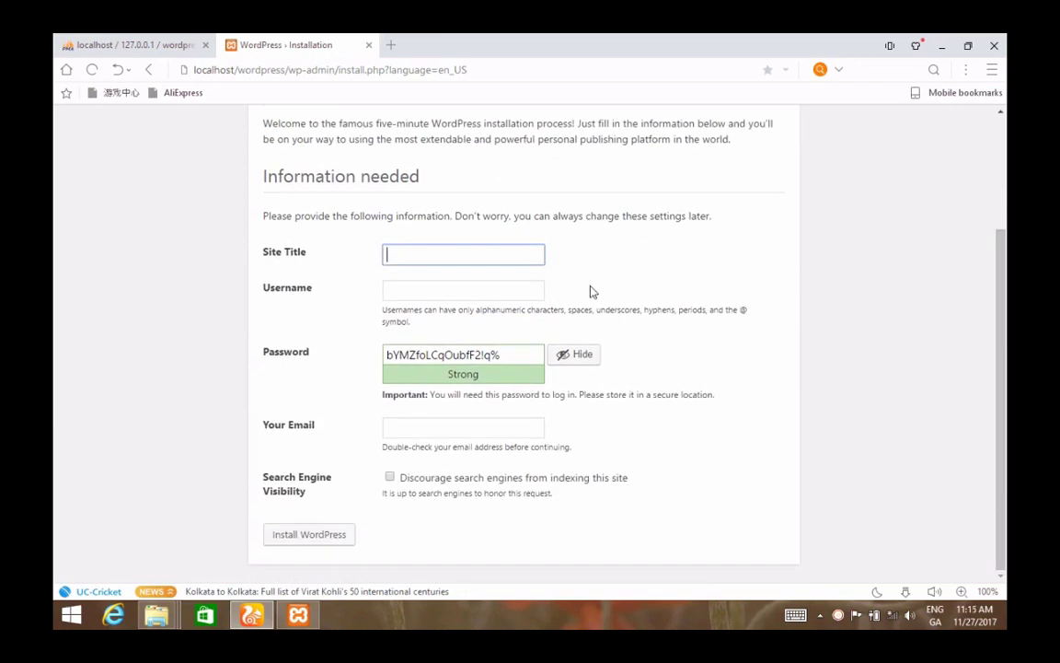
text(Experthacker)
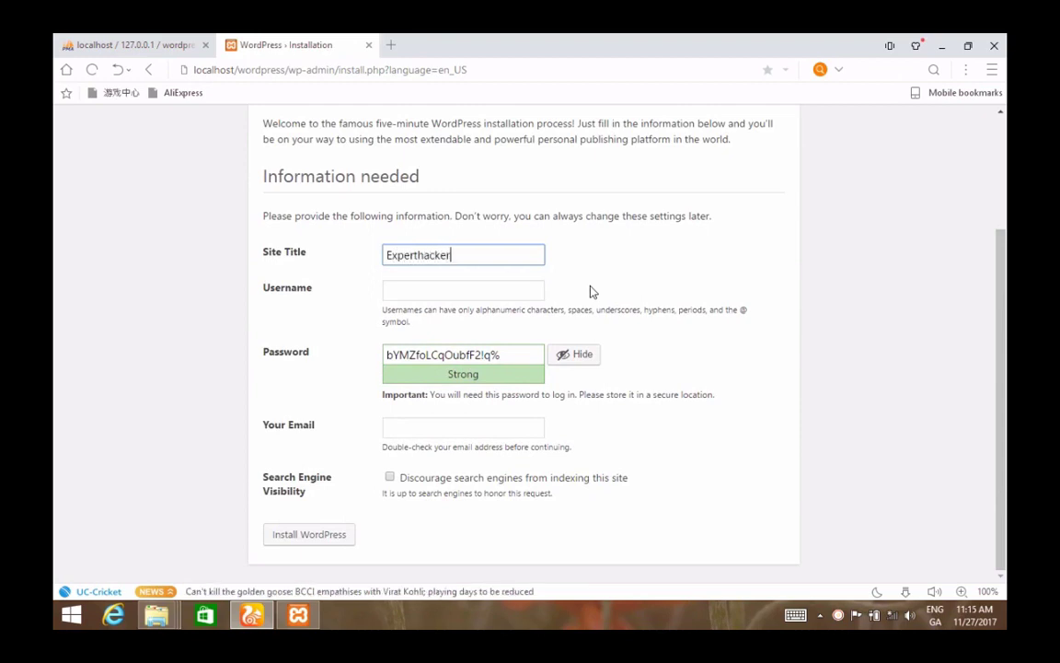
click(468, 292)
text(admin)
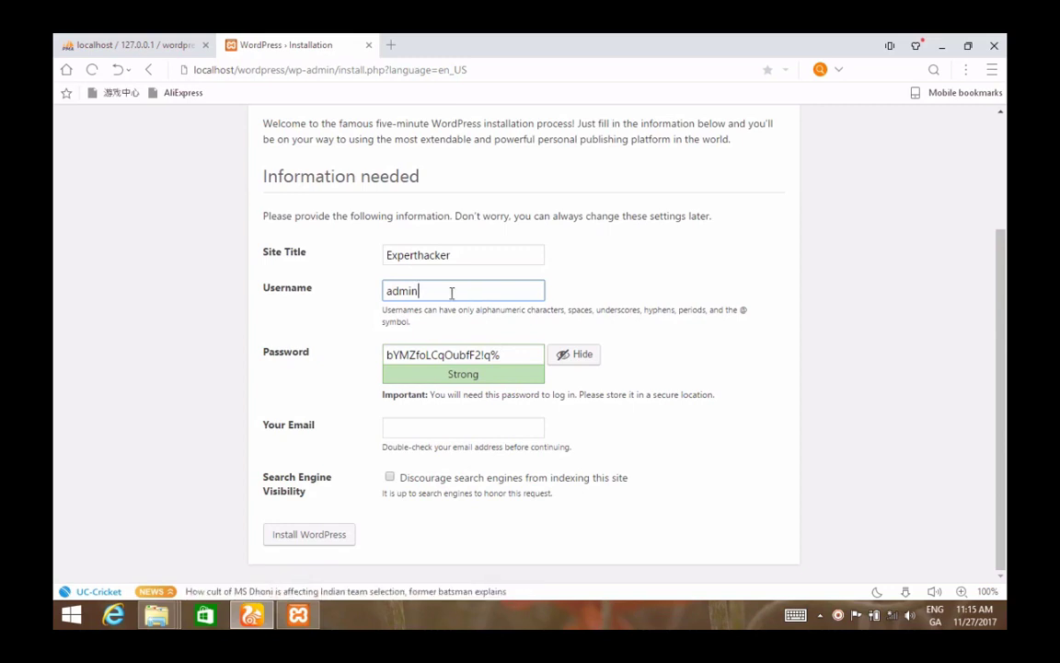
- Replace the generated password with a custom admin password and confirm using a weak password
click(455, 354)
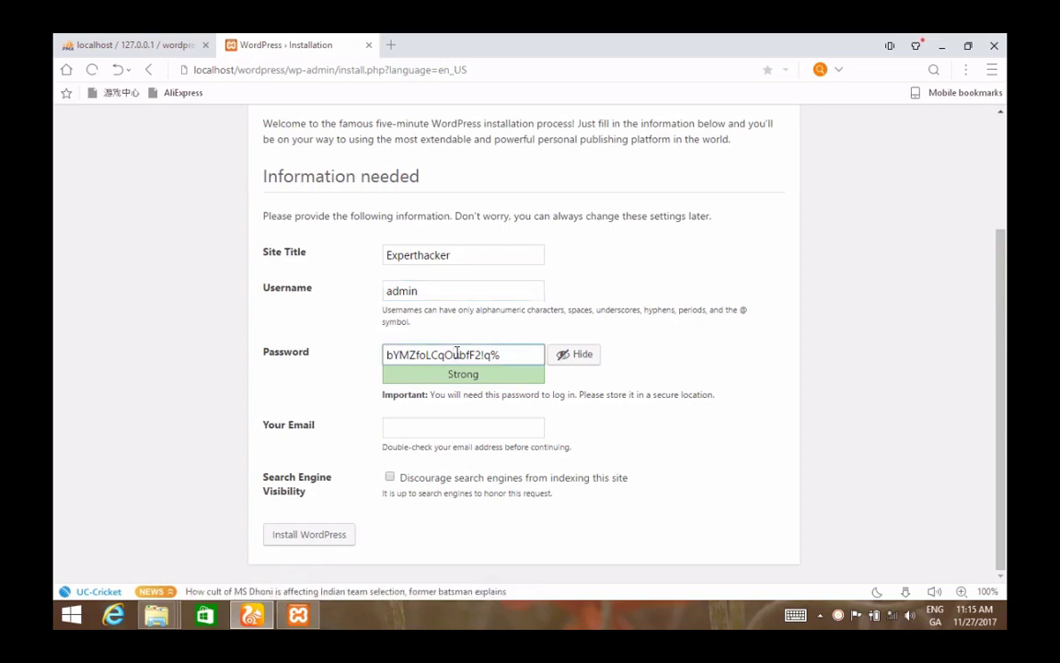
key(ctrl+a)
key(BackSpace)
text(123)
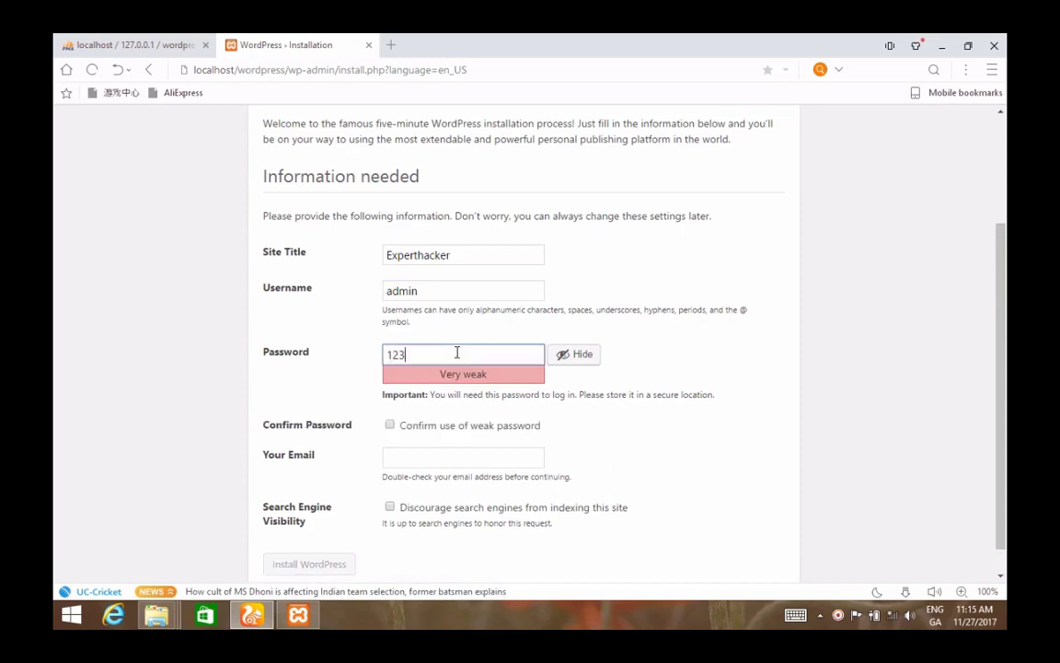
text(4"1234)
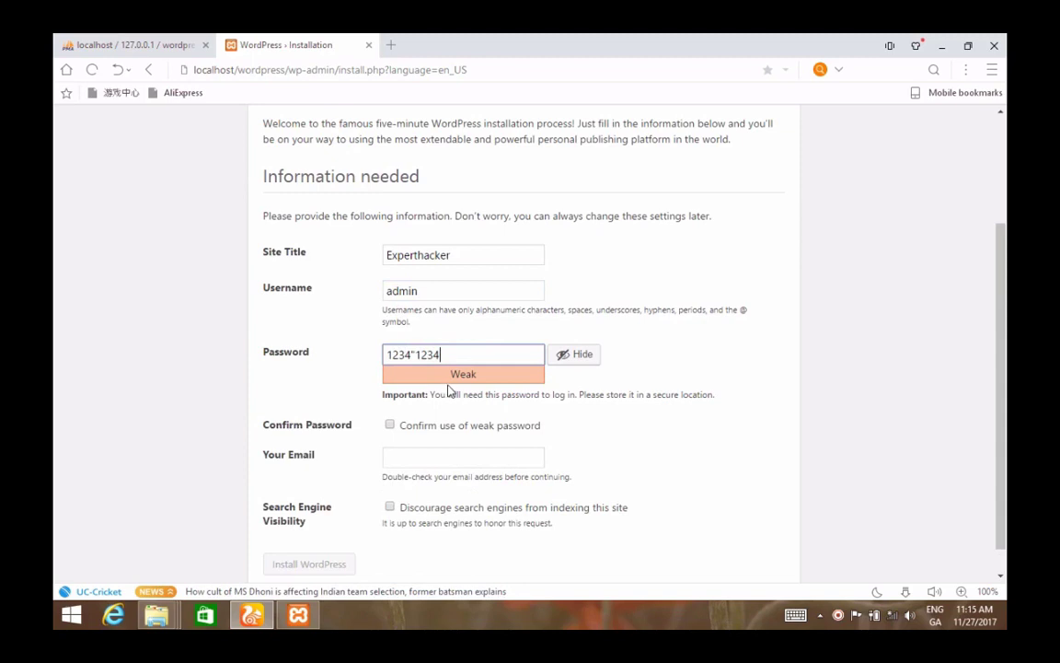
click(417, 355)
key(BackSpace)
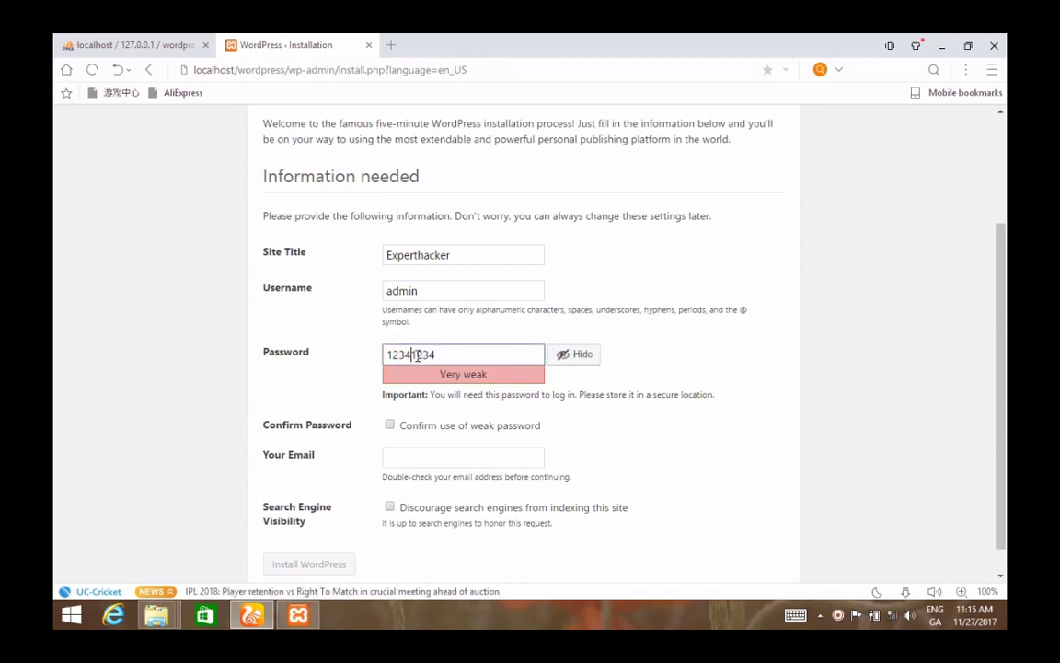
text(@)
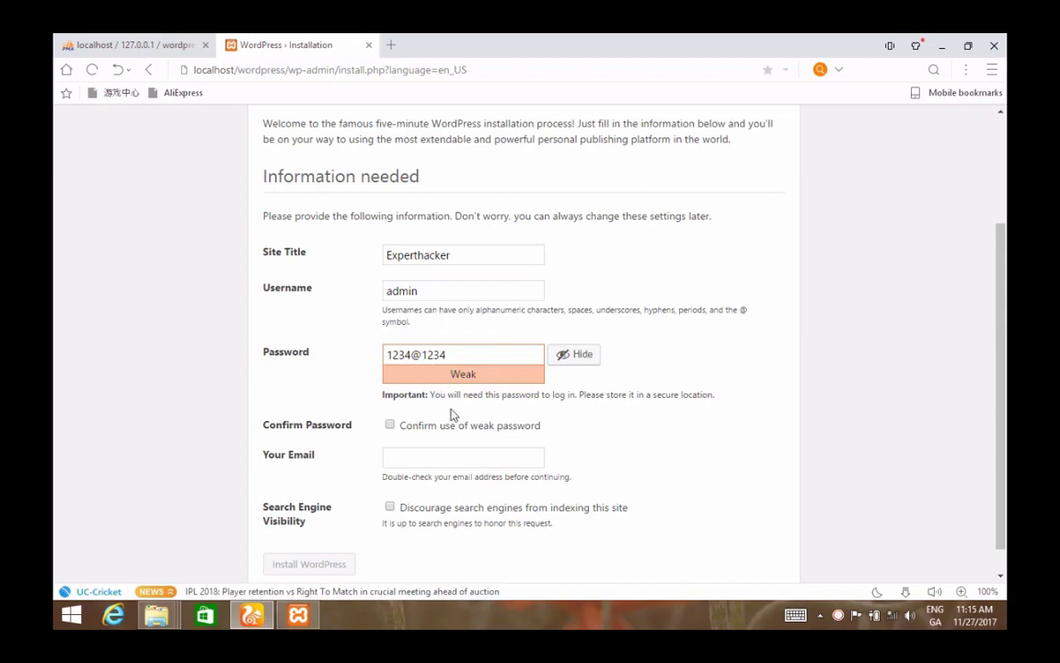
click(389, 427)
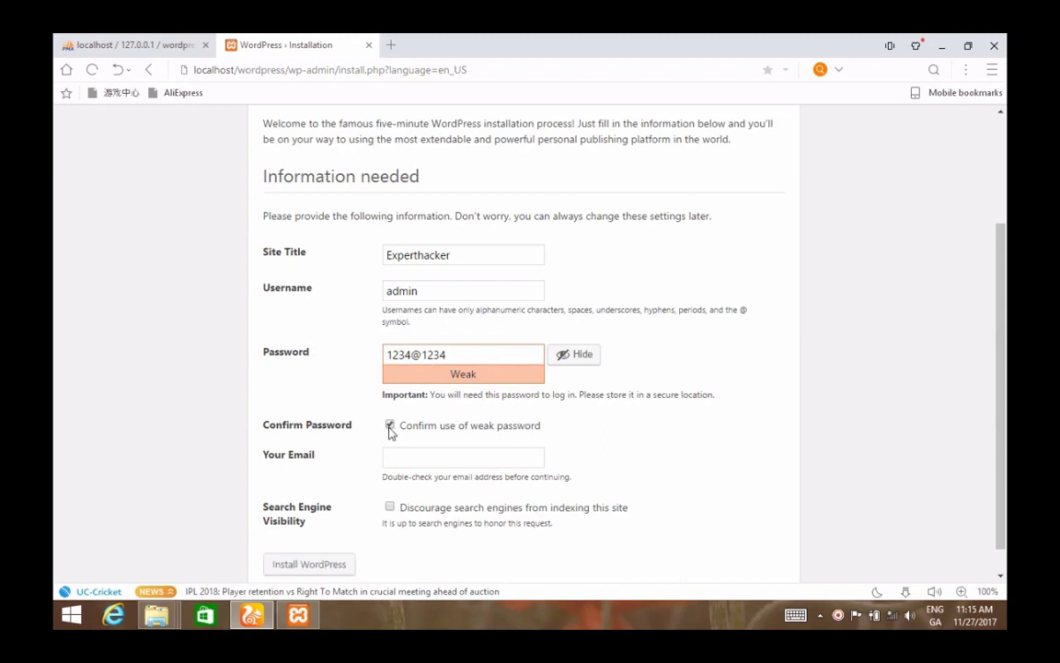
- Fill in the admin e-mail address and install WordPress
click(416, 465)
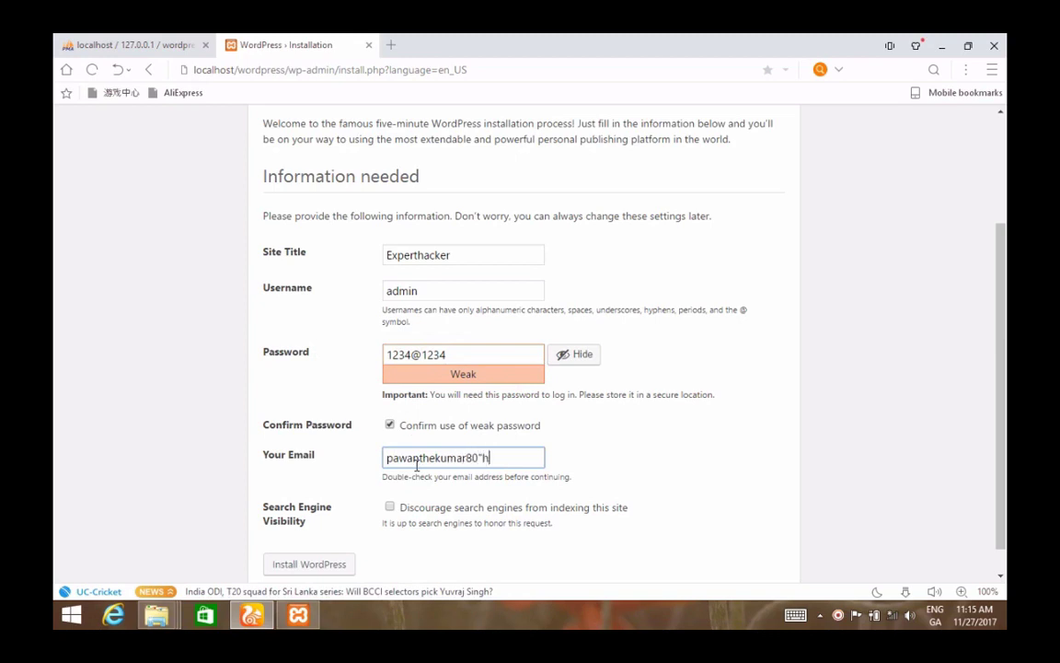
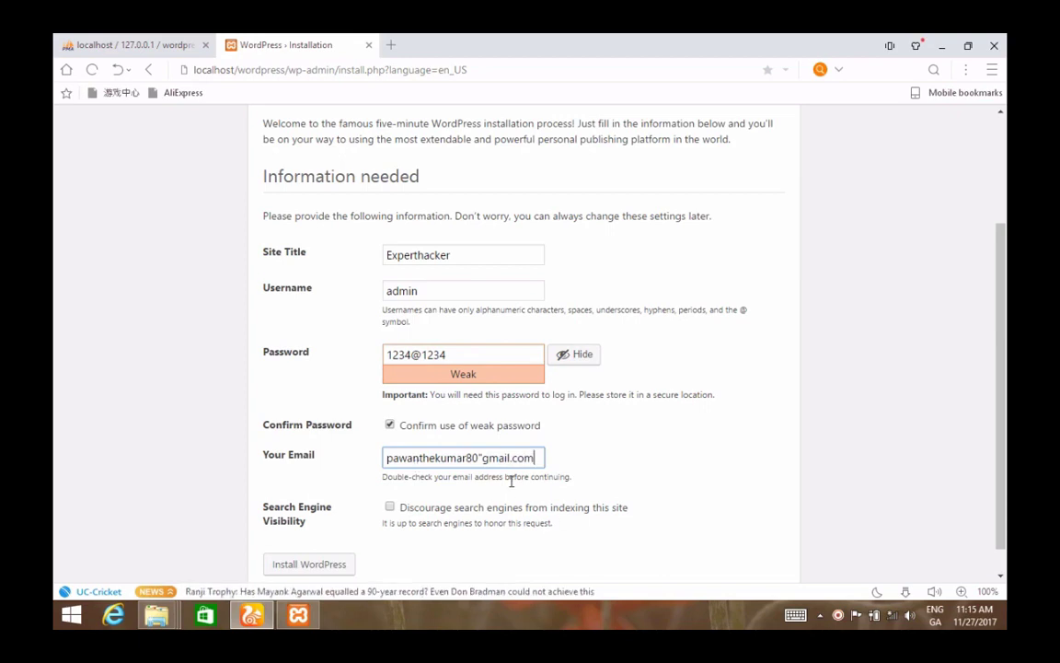
click(485, 461)
key(BackSpace)
text(@)
scroll(1002, 470, down, 1)
click(320, 539)
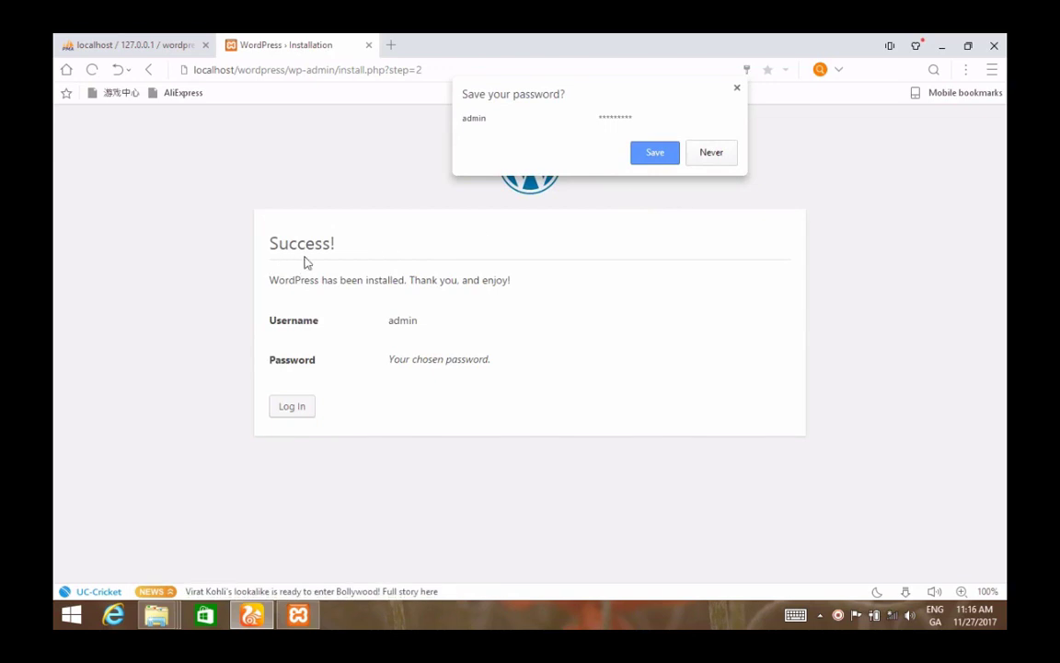
- Save the new login in the browser, then go to the login page and sign in
click(657, 152)
click(715, 142)
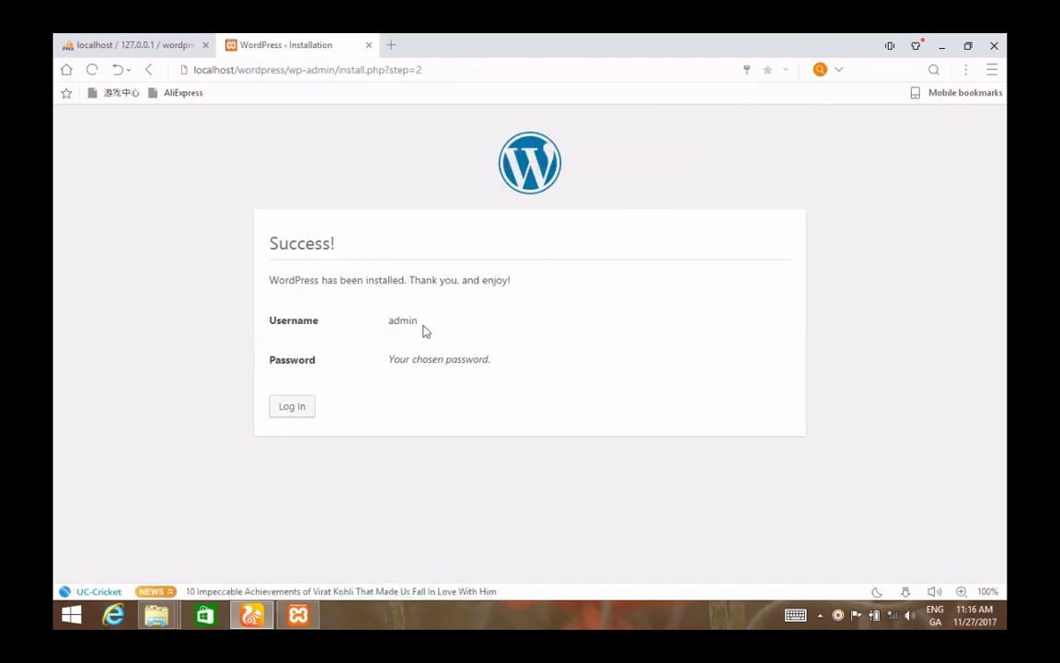
click(289, 410)
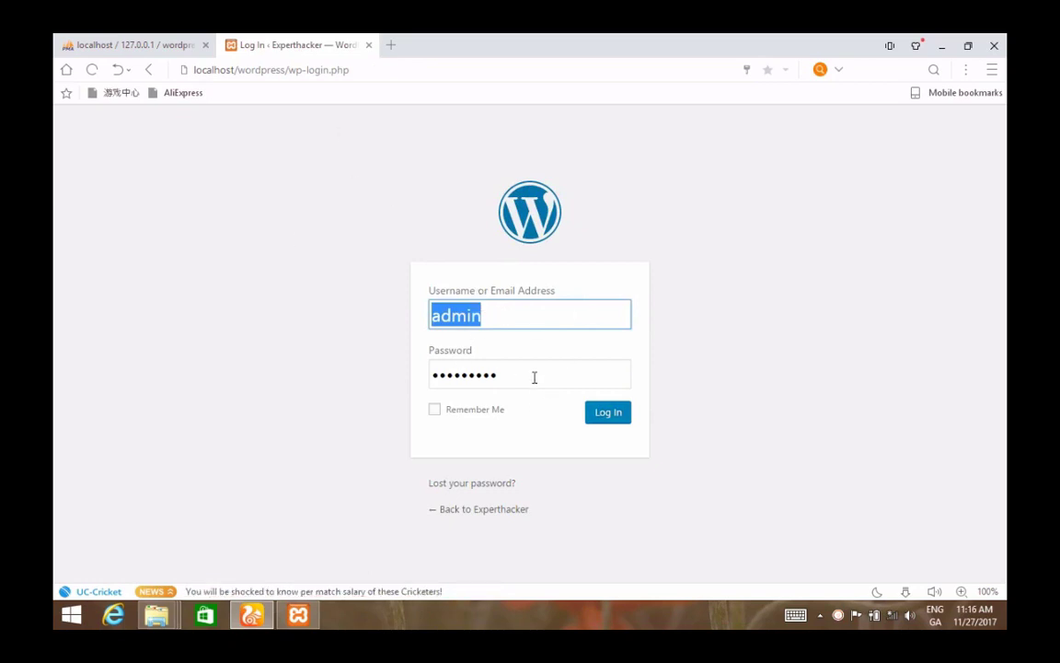
click(608, 422)
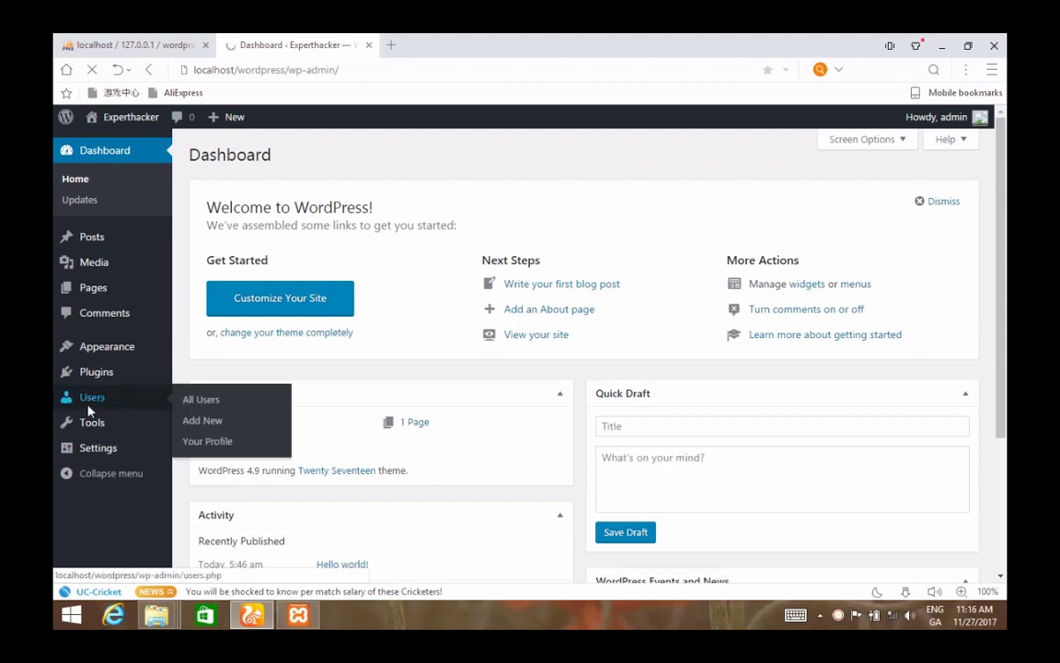
- Look over the Users and Media items in the Experthacker dashboard sidebar
mouse_move(61, 421)
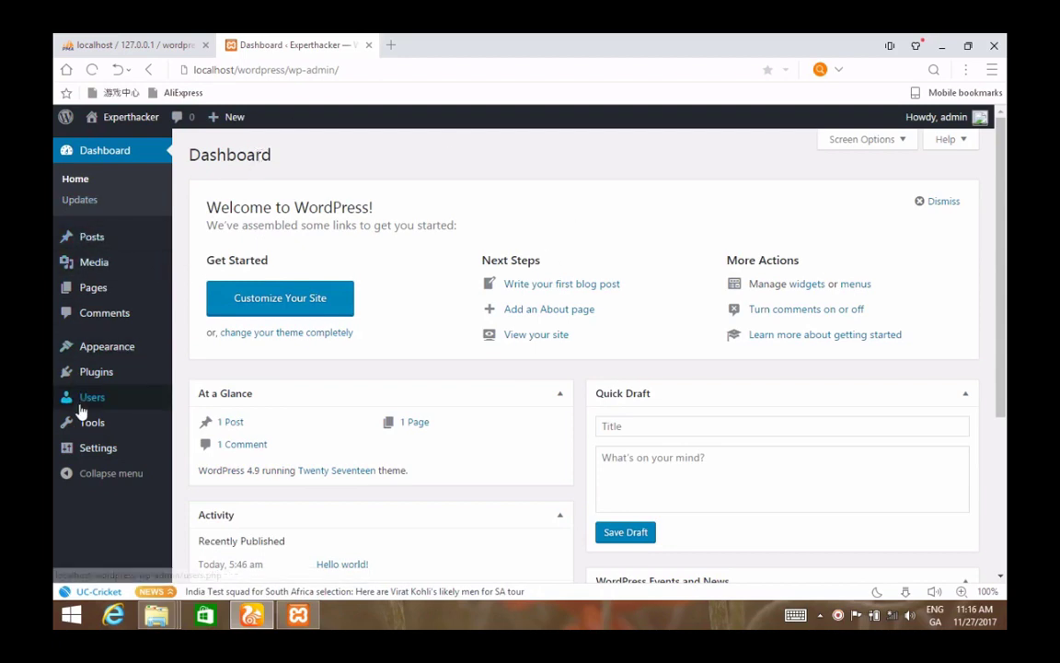
mouse_move(81, 410)
mouse_move(137, 272)
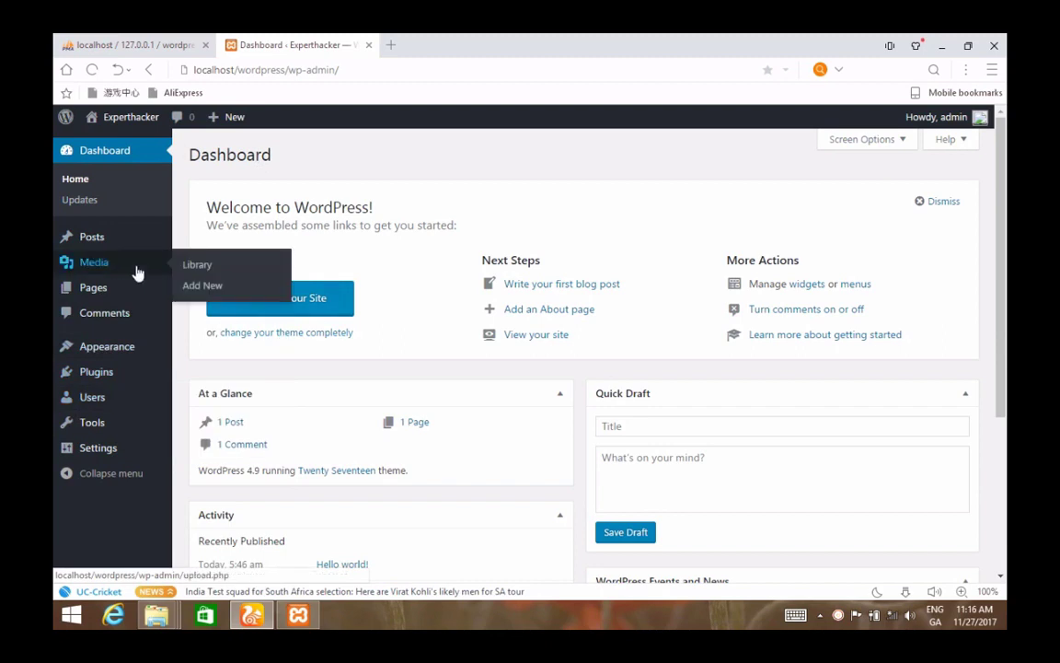